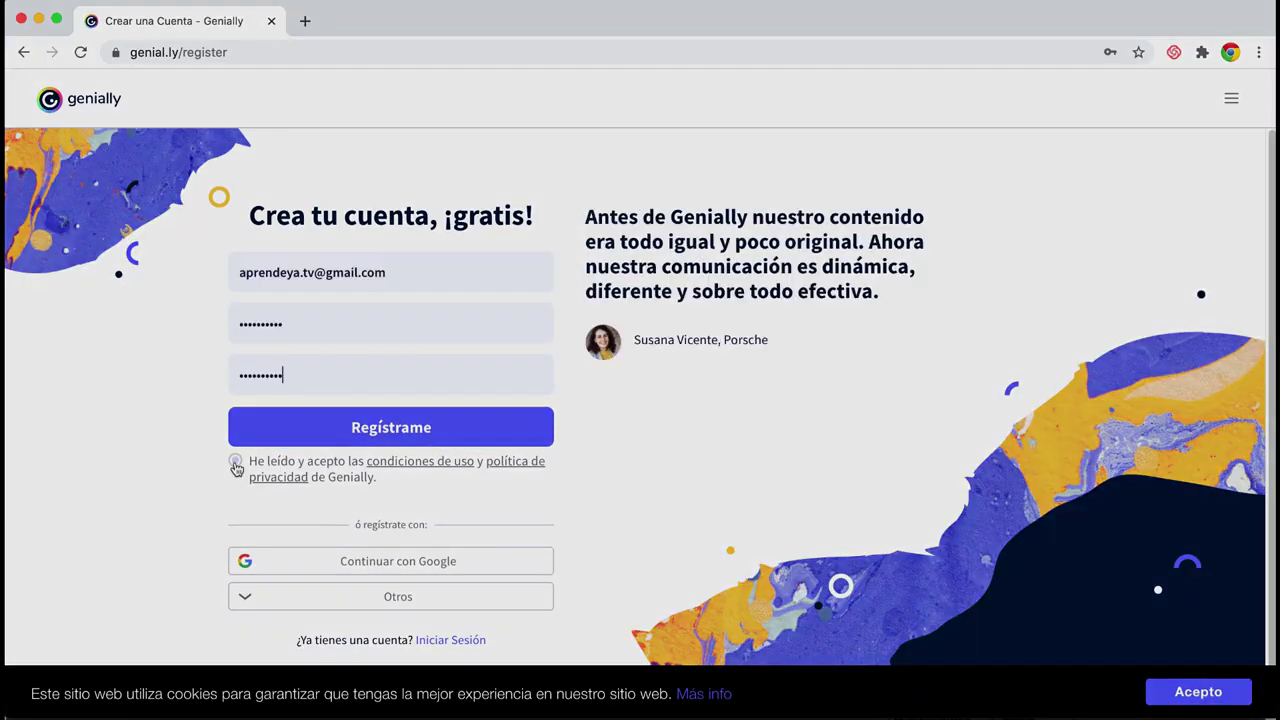
Accept the terms of use and privacy policy and submit the account registration
left_click(235, 460)
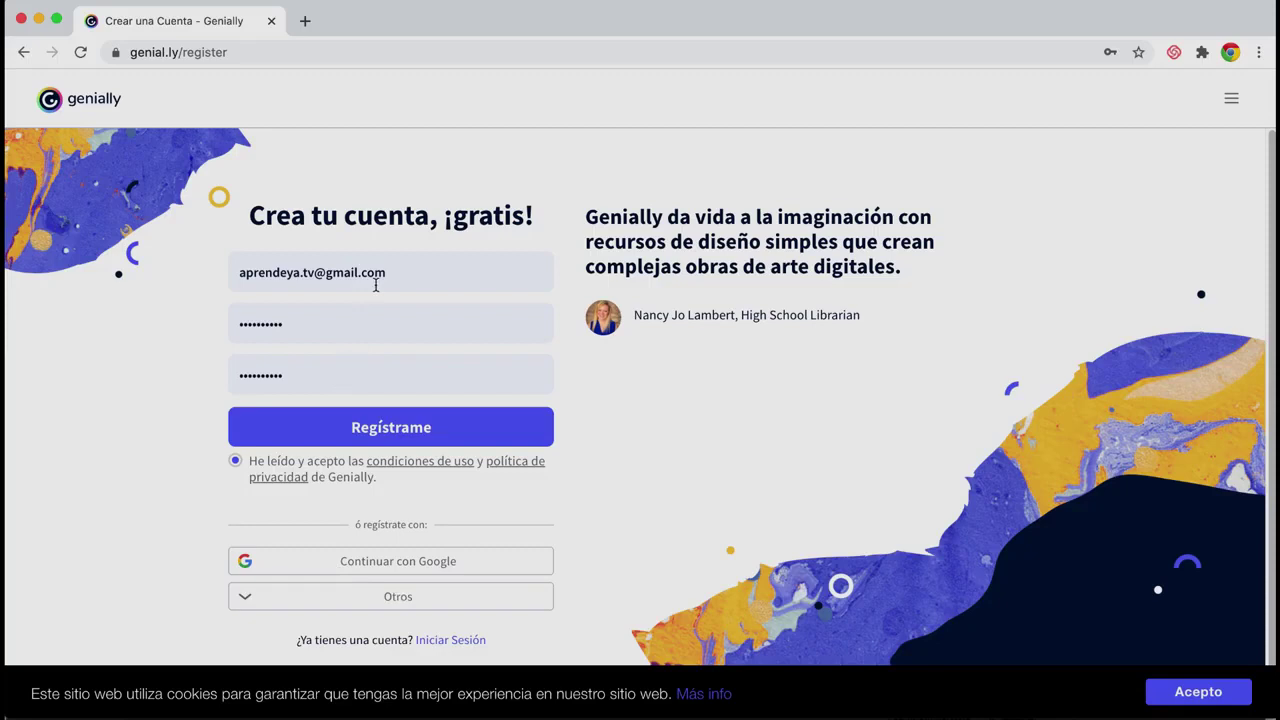
left_click(377, 438)
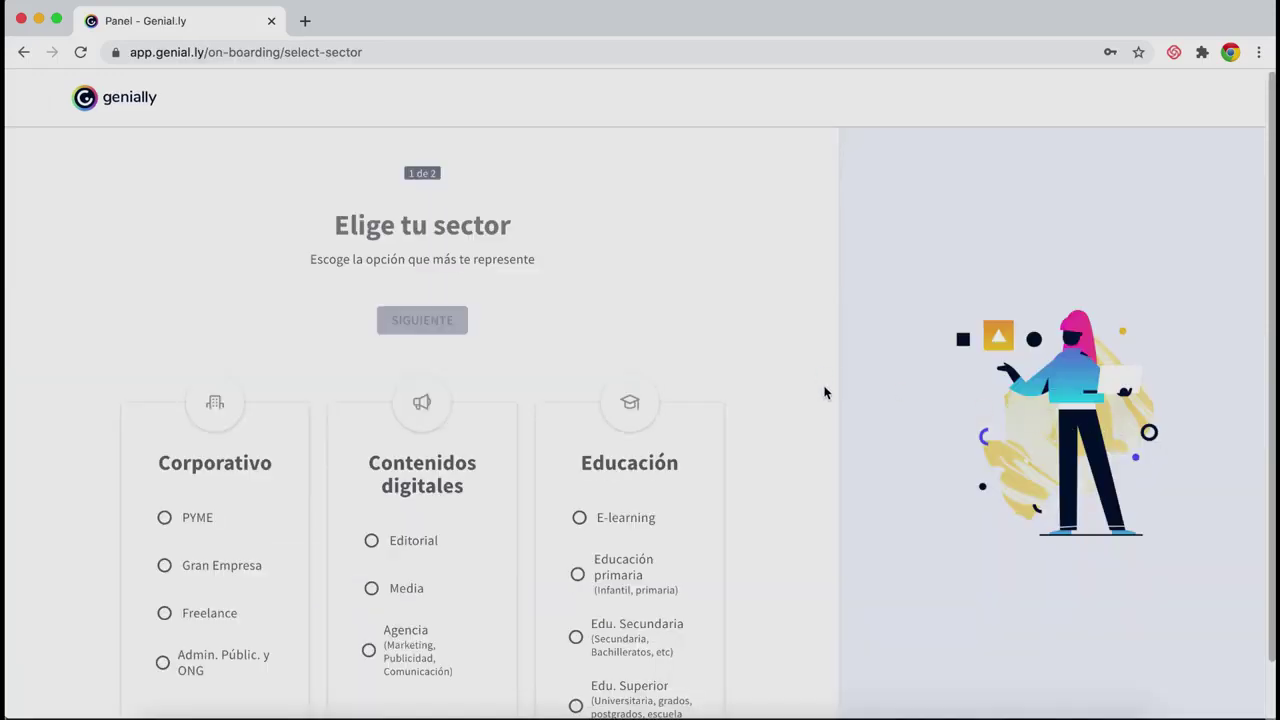
Complete the onboarding with Educación primaria as the sector and Profesor as the profile
scroll(824, 393, "down", 1)
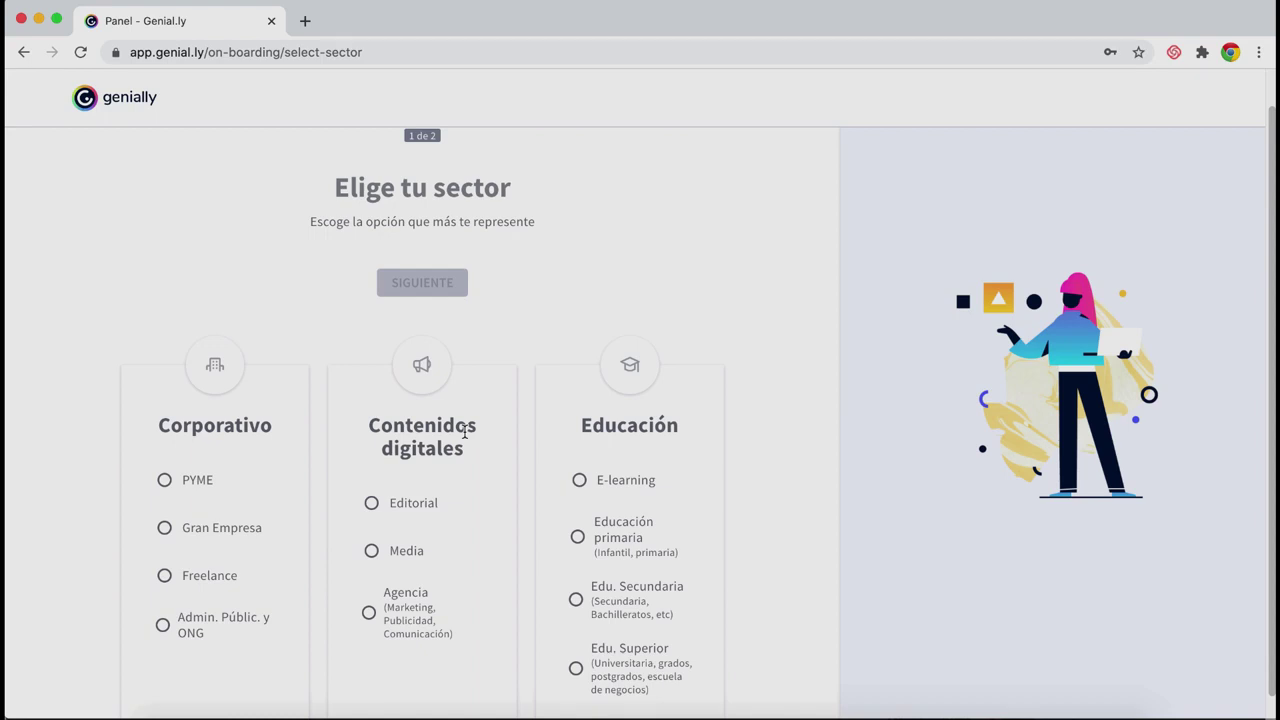
scroll(746, 508, "down", 1)
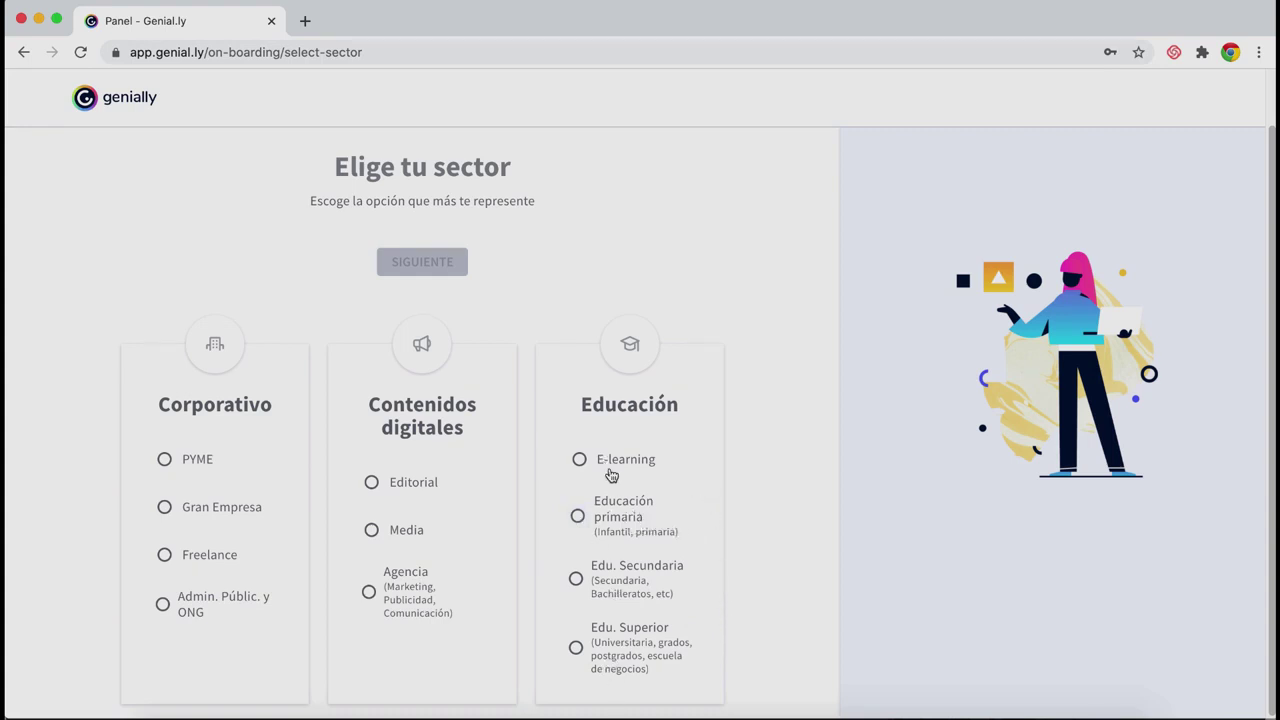
left_click(577, 516)
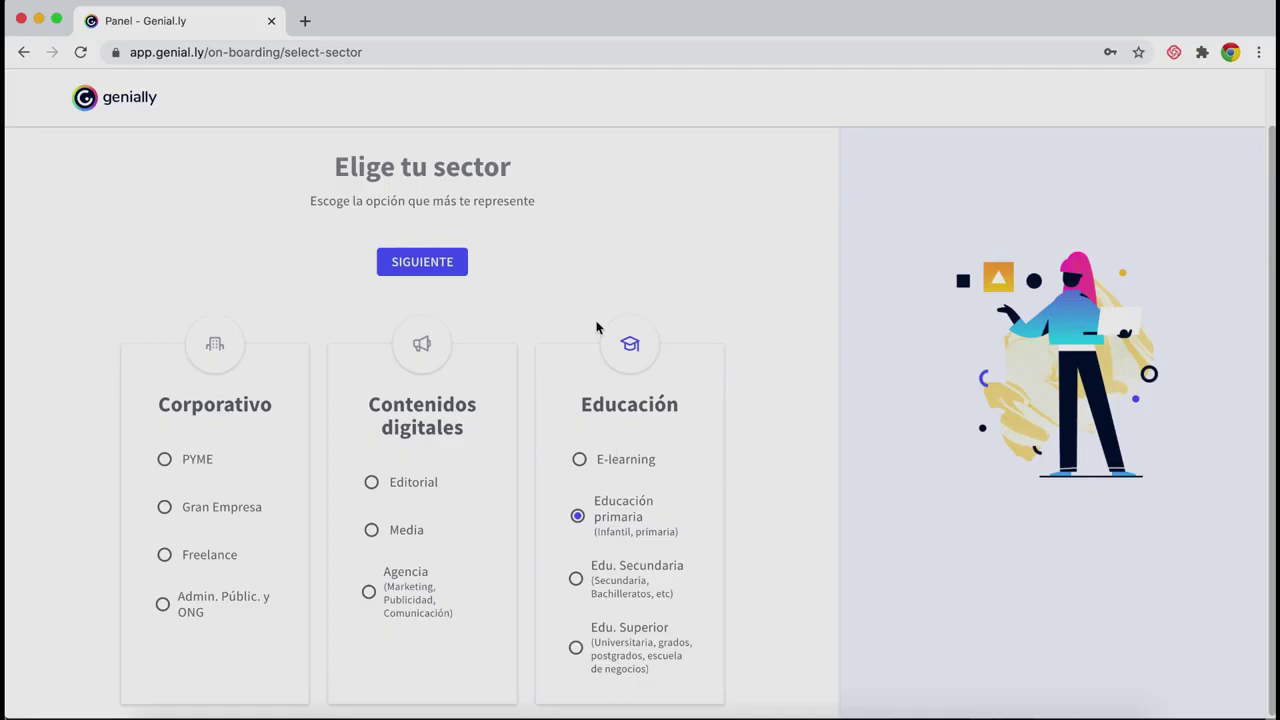
left_click(459, 269)
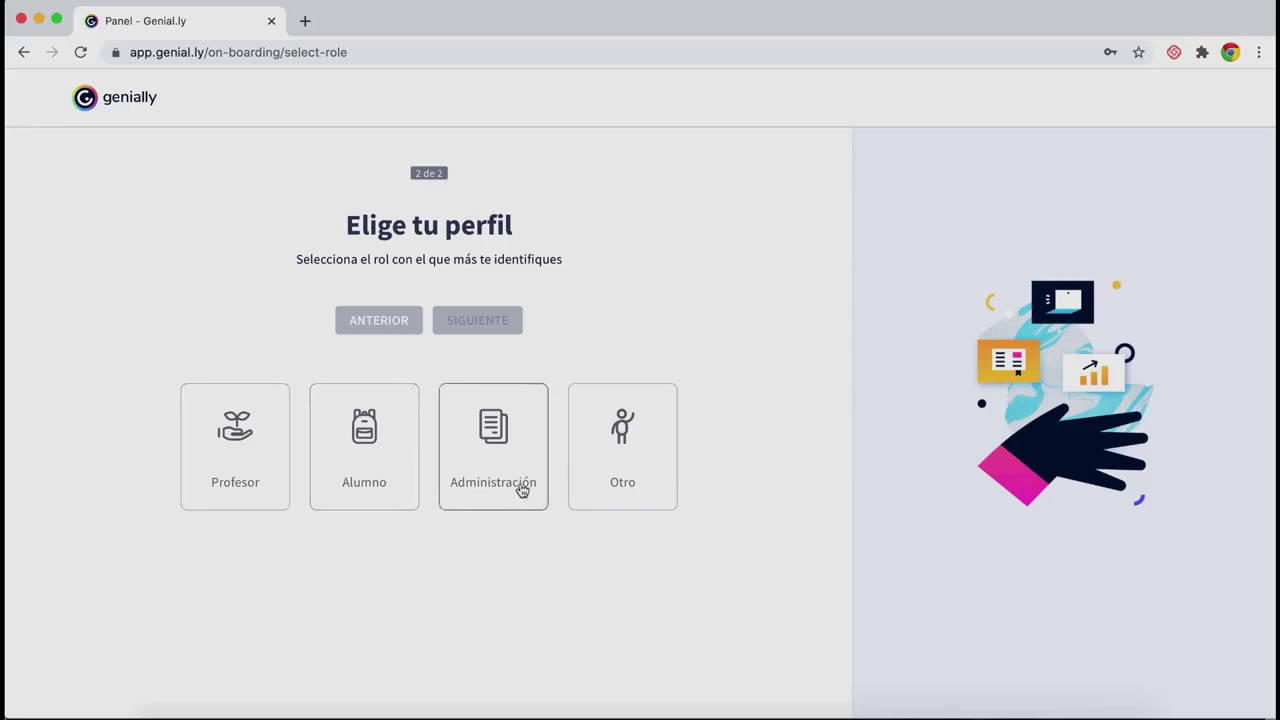
left_click(234, 467)
left_click(500, 326)
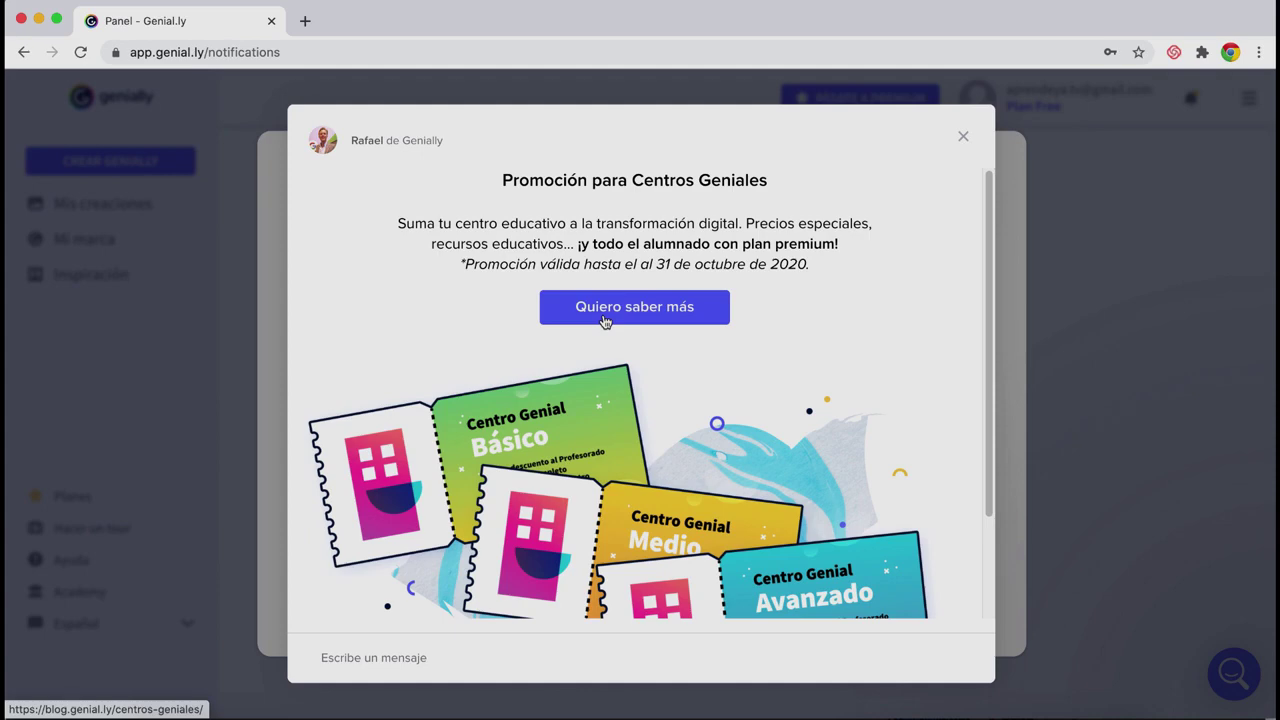
Dismiss the Centros Geniales promotion and submit "Contenidos para docentes" as the organisation
left_click(960, 140)
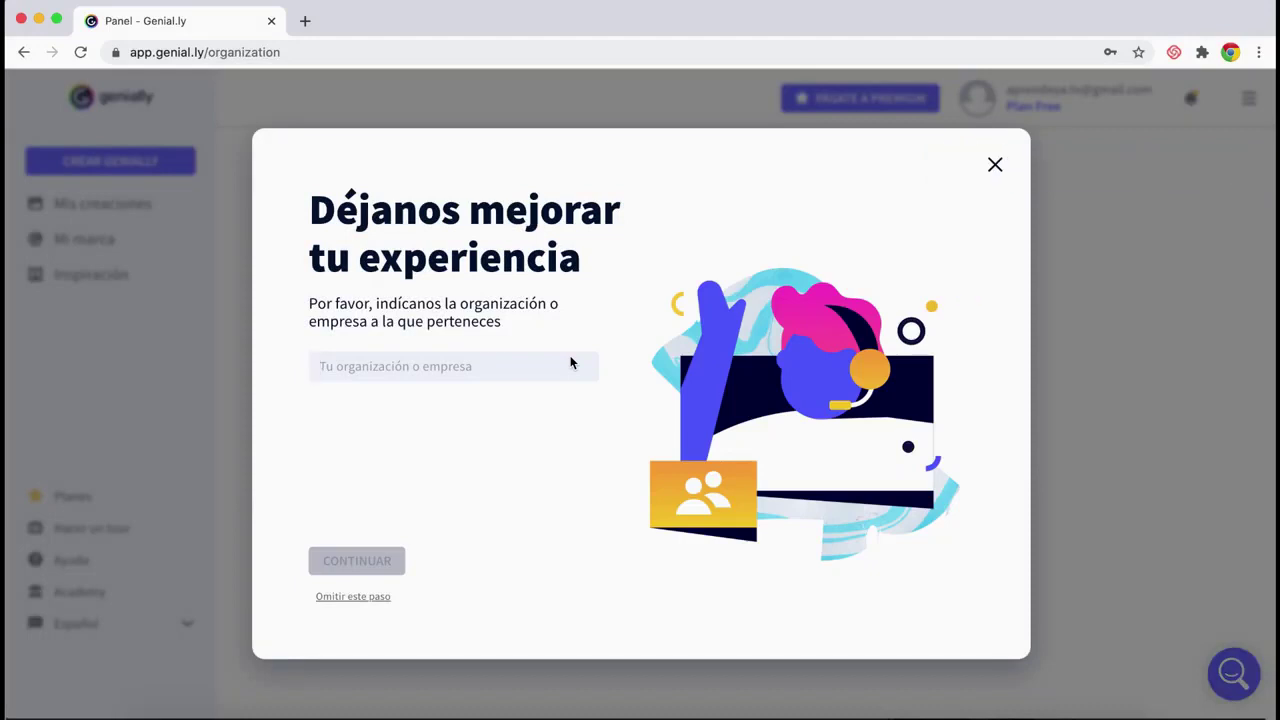
type("Contenidos para docentes")
left_click(372, 568)
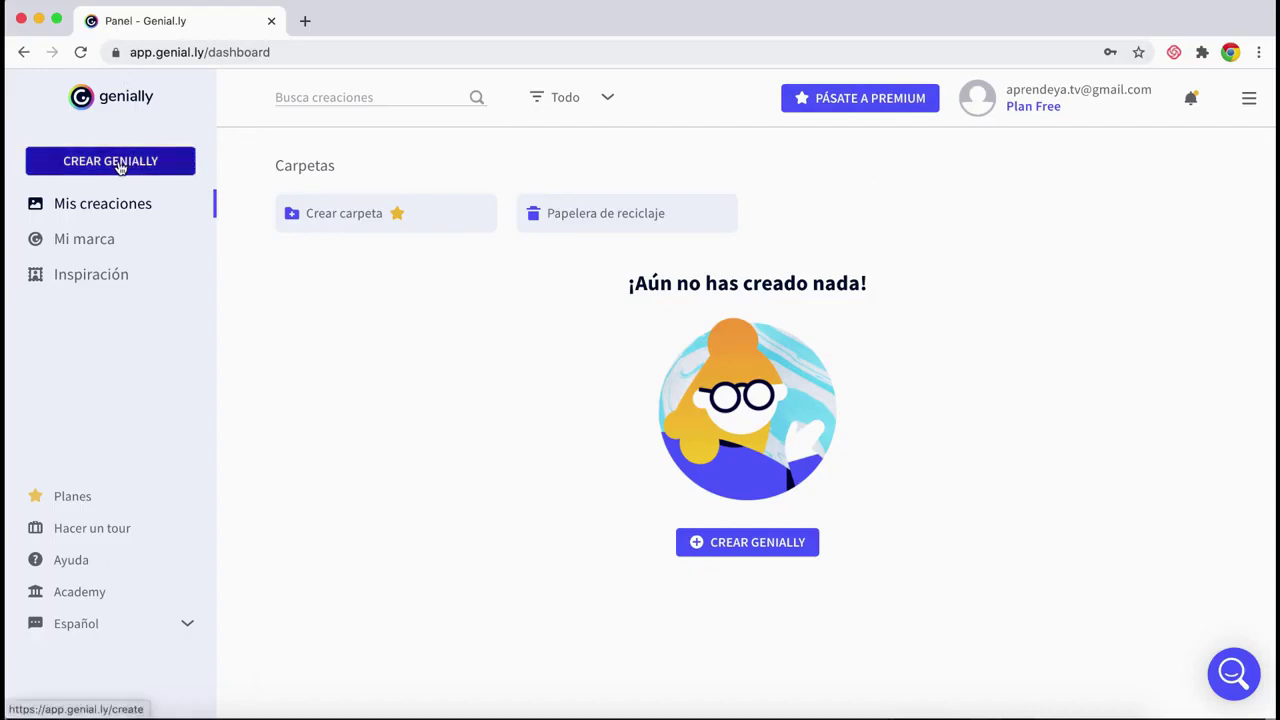
Check Mis creaciones and examine the Mi marca options for logo, Google Analytics ID, colours, fonts, images and backgrounds
left_click(122, 205)
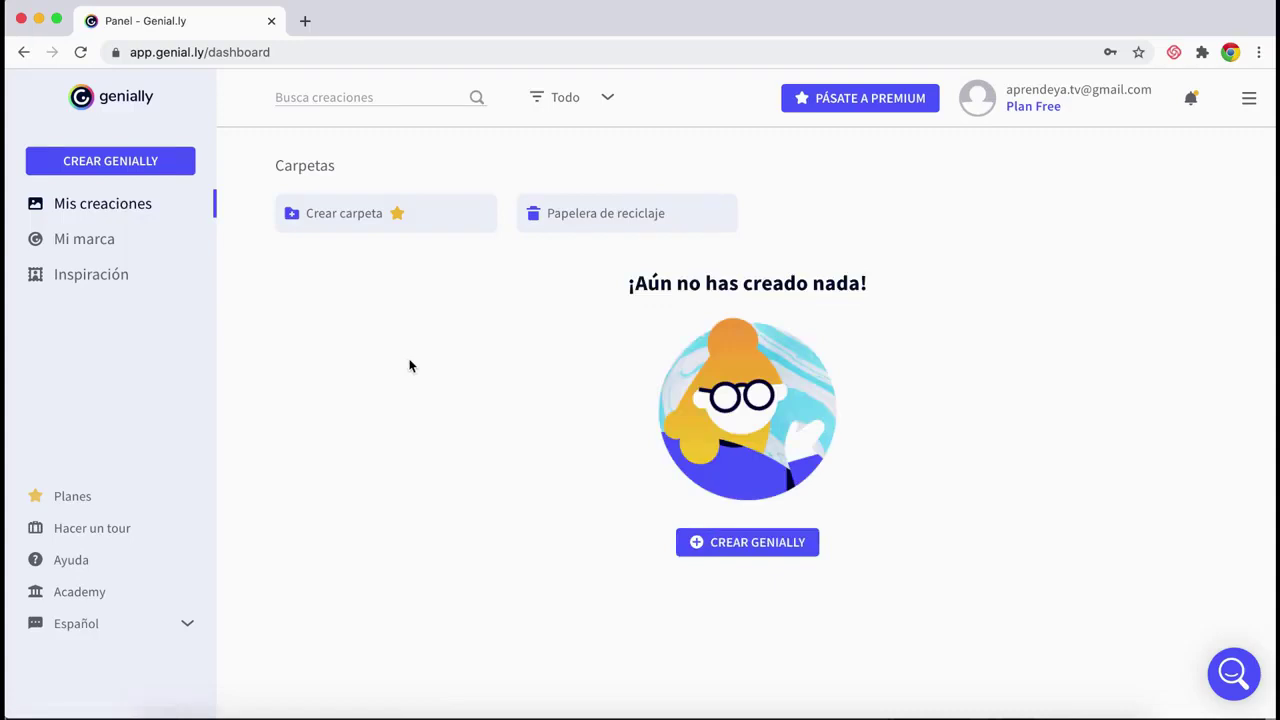
left_click(80, 242)
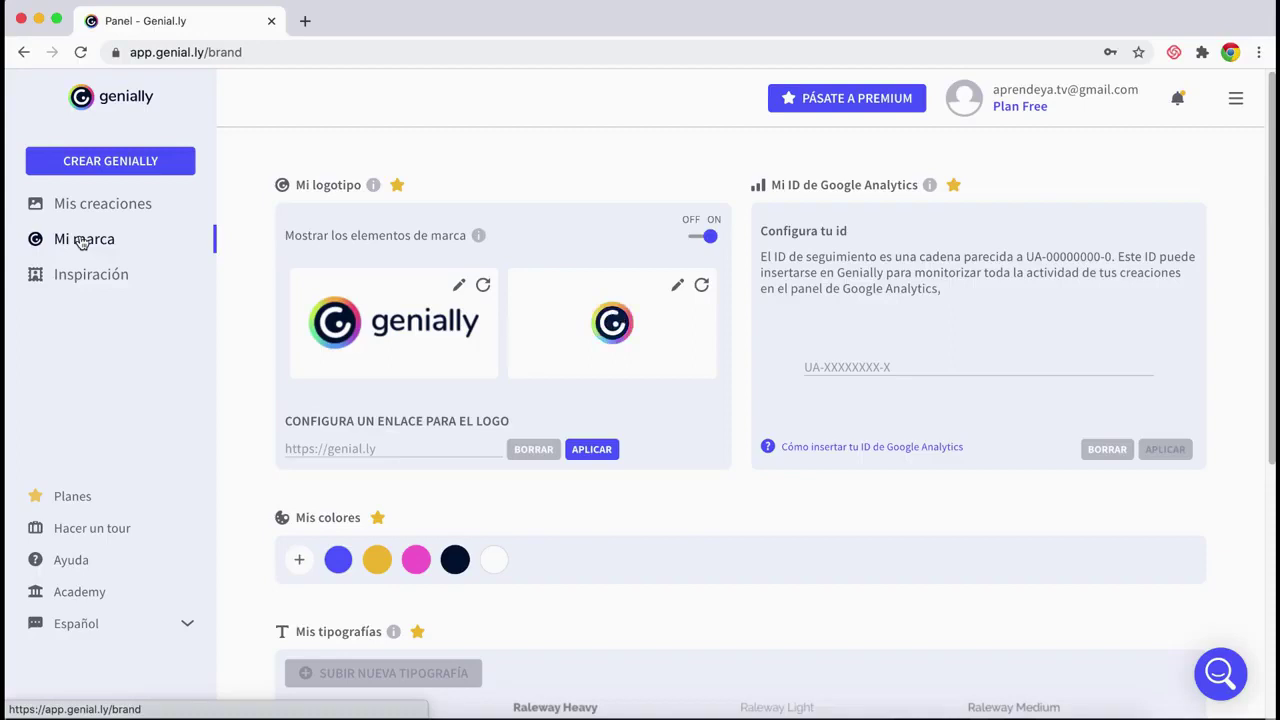
scroll(571, 429, "down", 3)
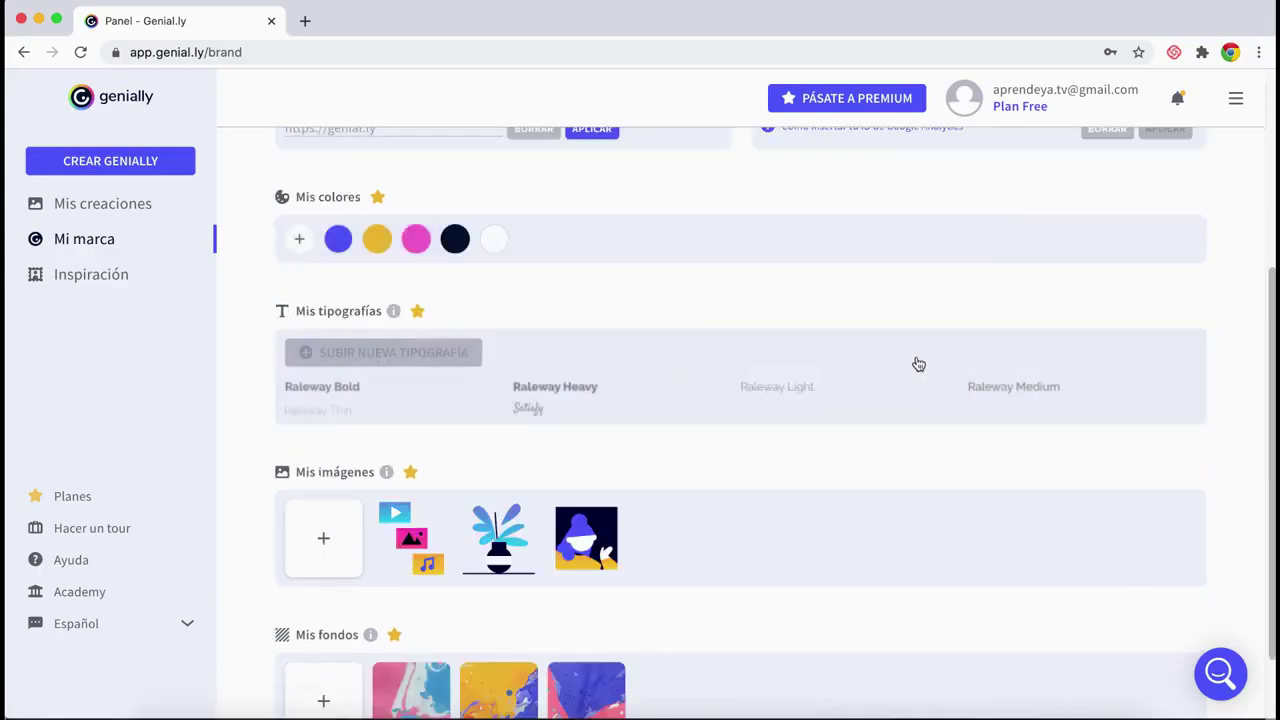
scroll(994, 311, "down", 1)
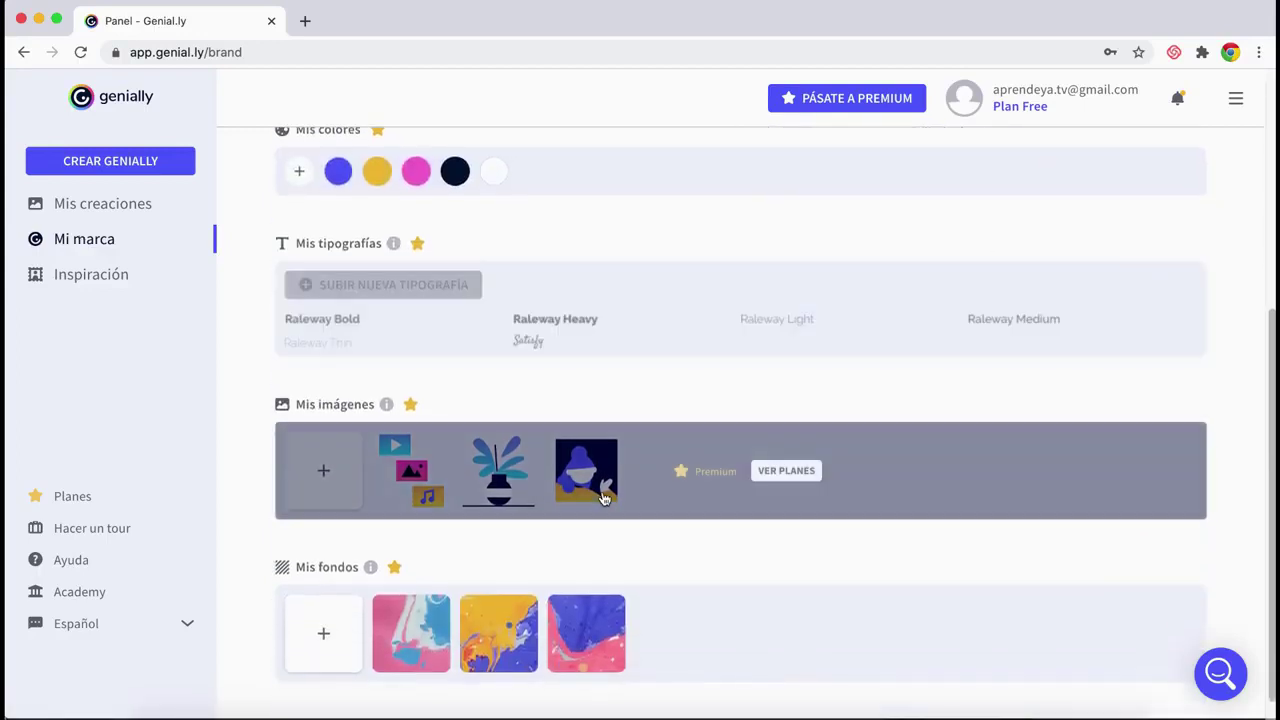
scroll(848, 492, "down", 1)
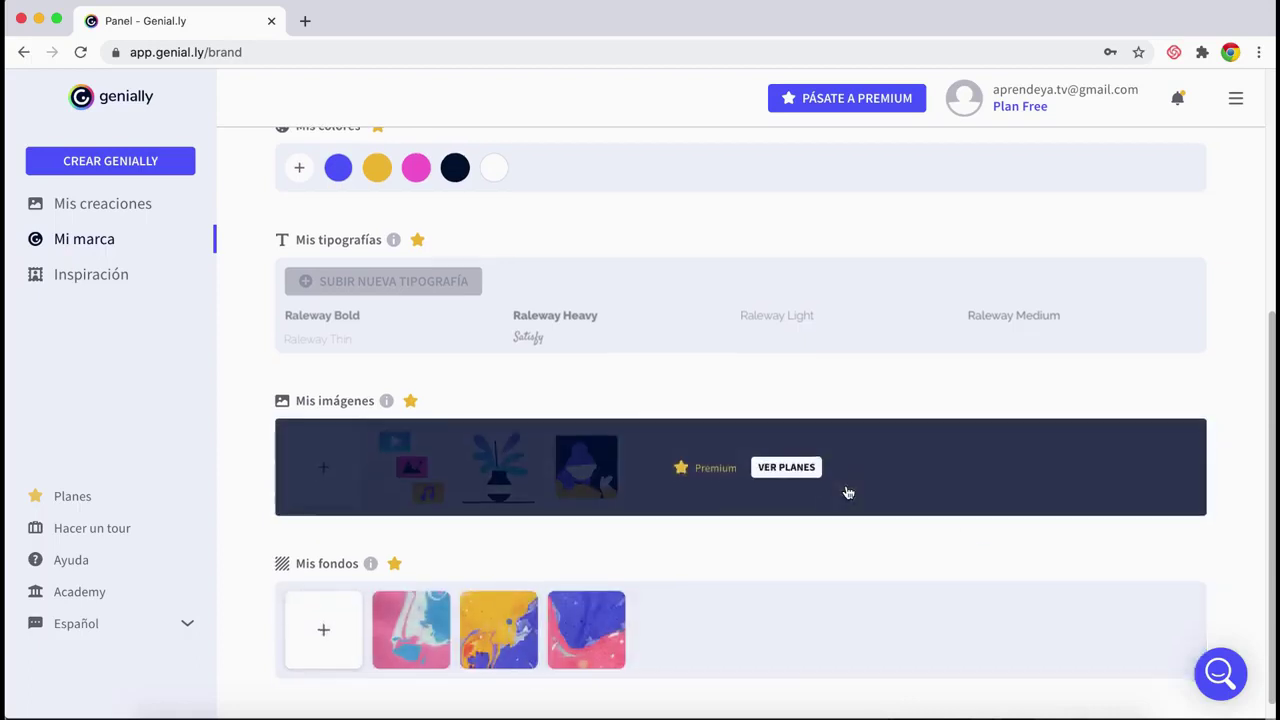
scroll(731, 460, "up", 3)
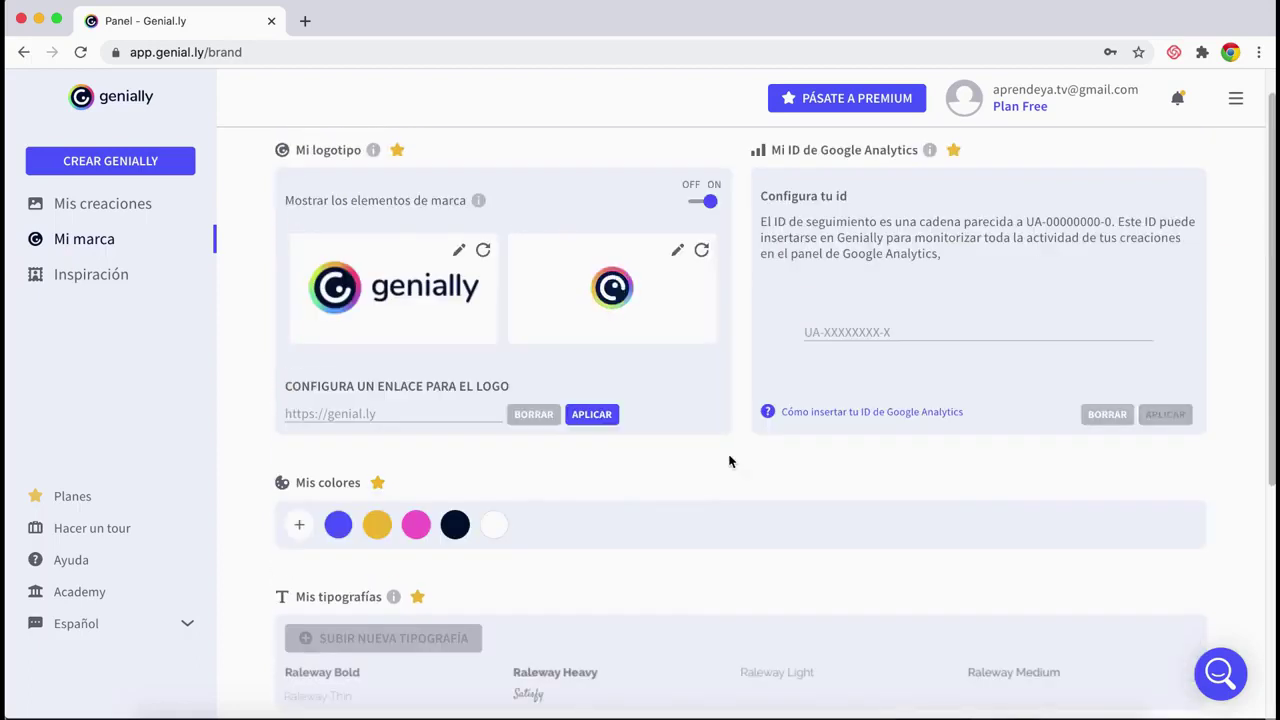
scroll(729, 461, "up", 1)
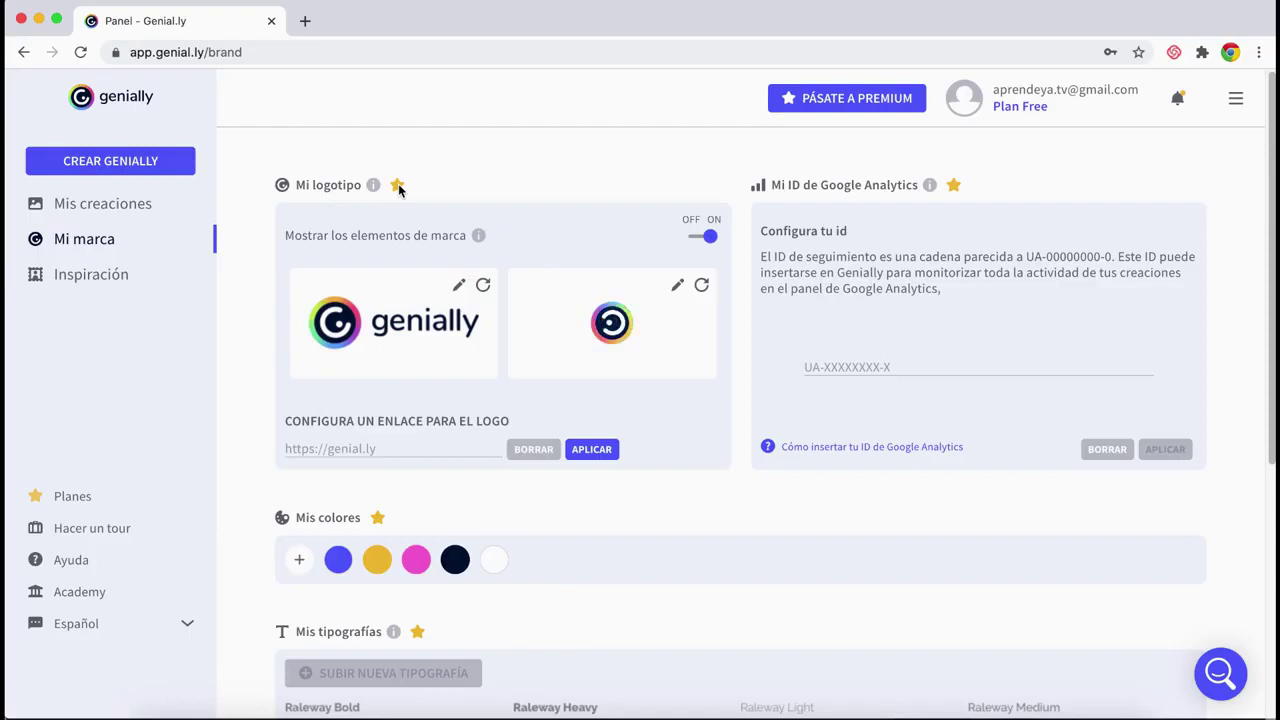
mouse_move(843, 334)
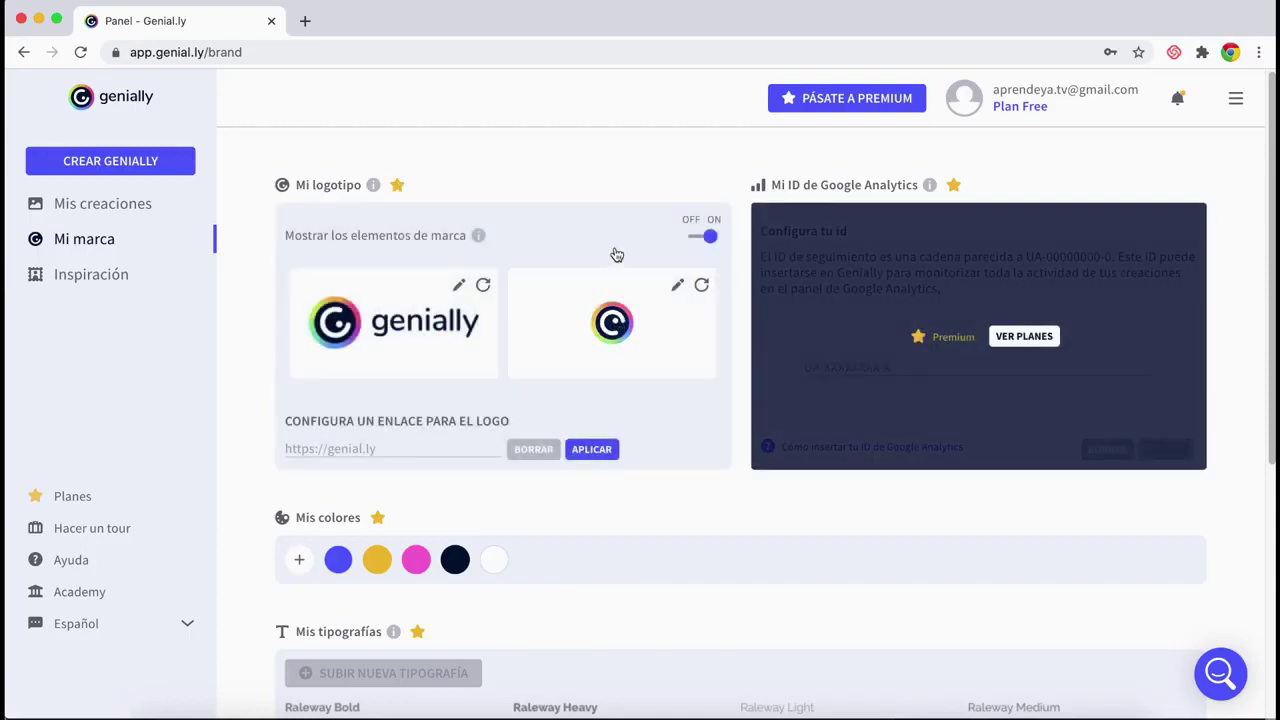
mouse_move(363, 209)
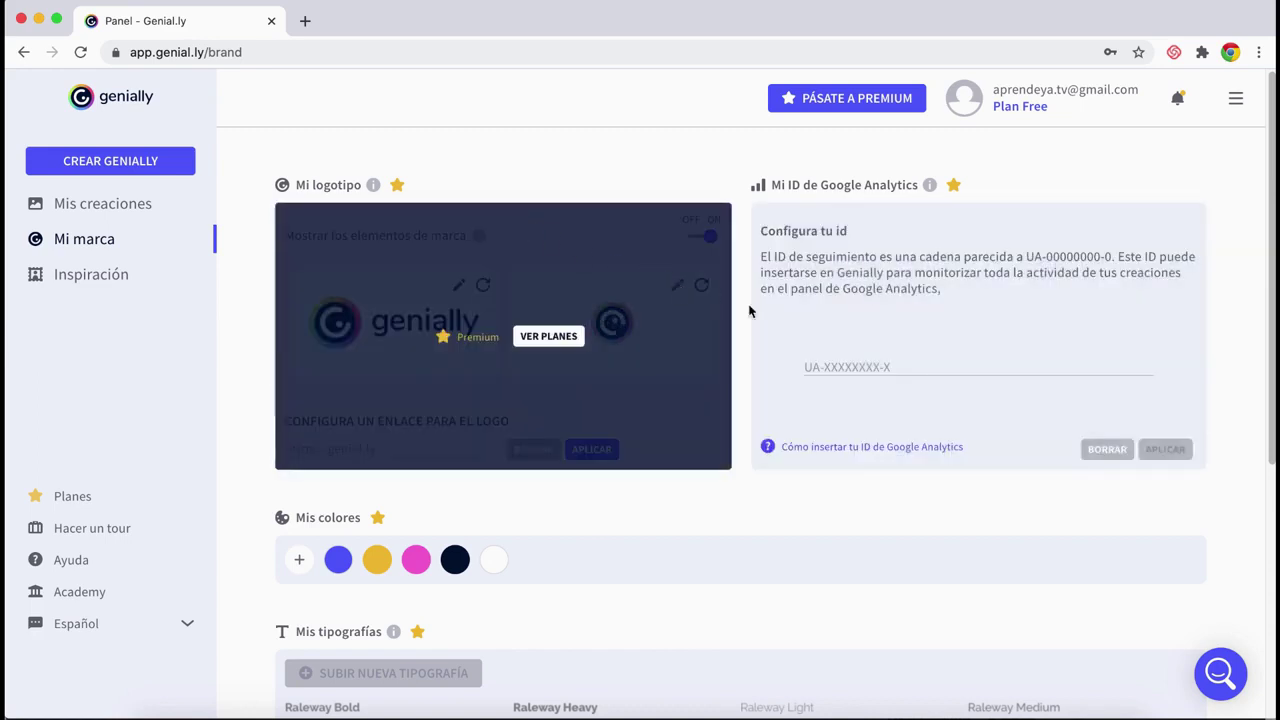
Browse the Inspiración gallery filtered to Educación with only reusable creations shown
left_click(102, 275)
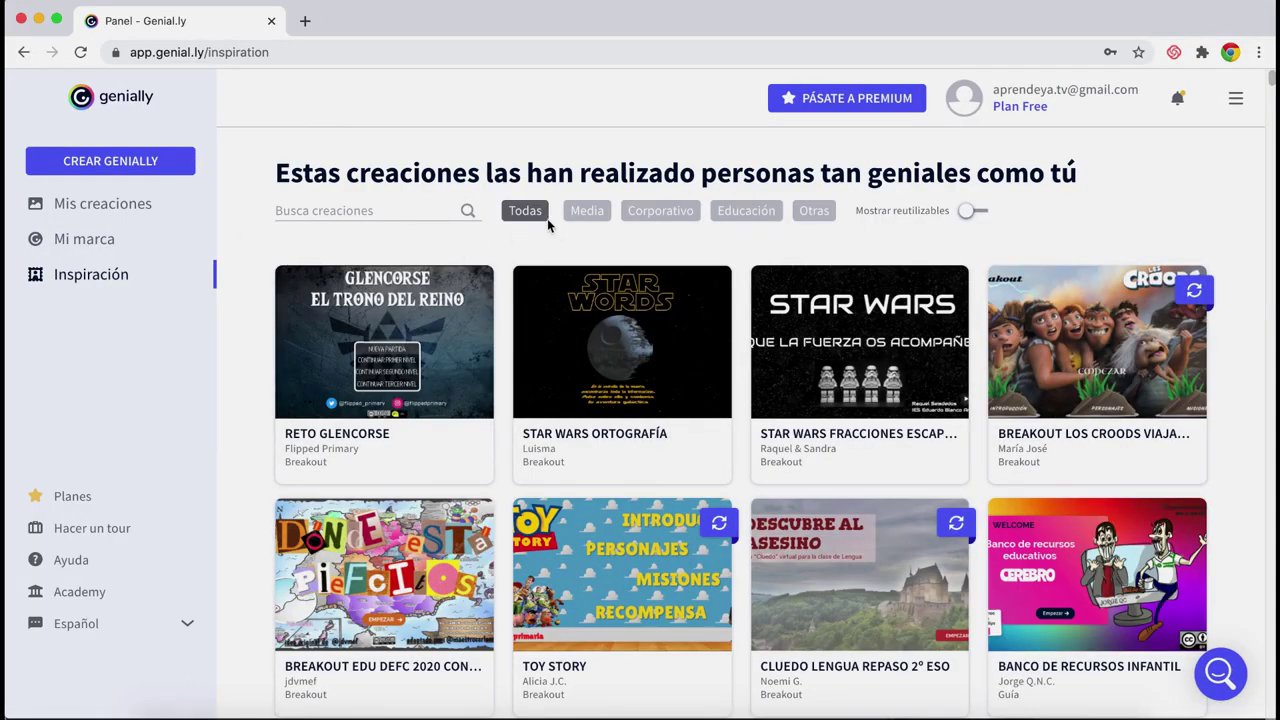
left_click(746, 211)
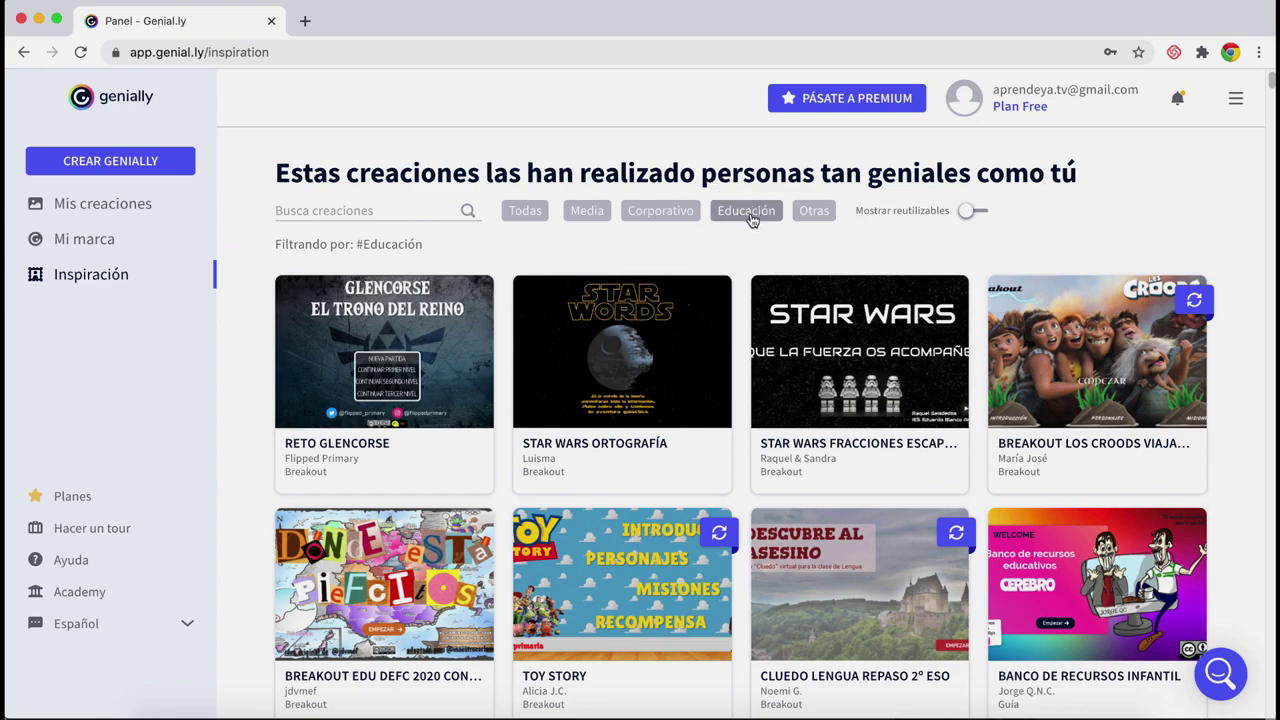
left_click(969, 210)
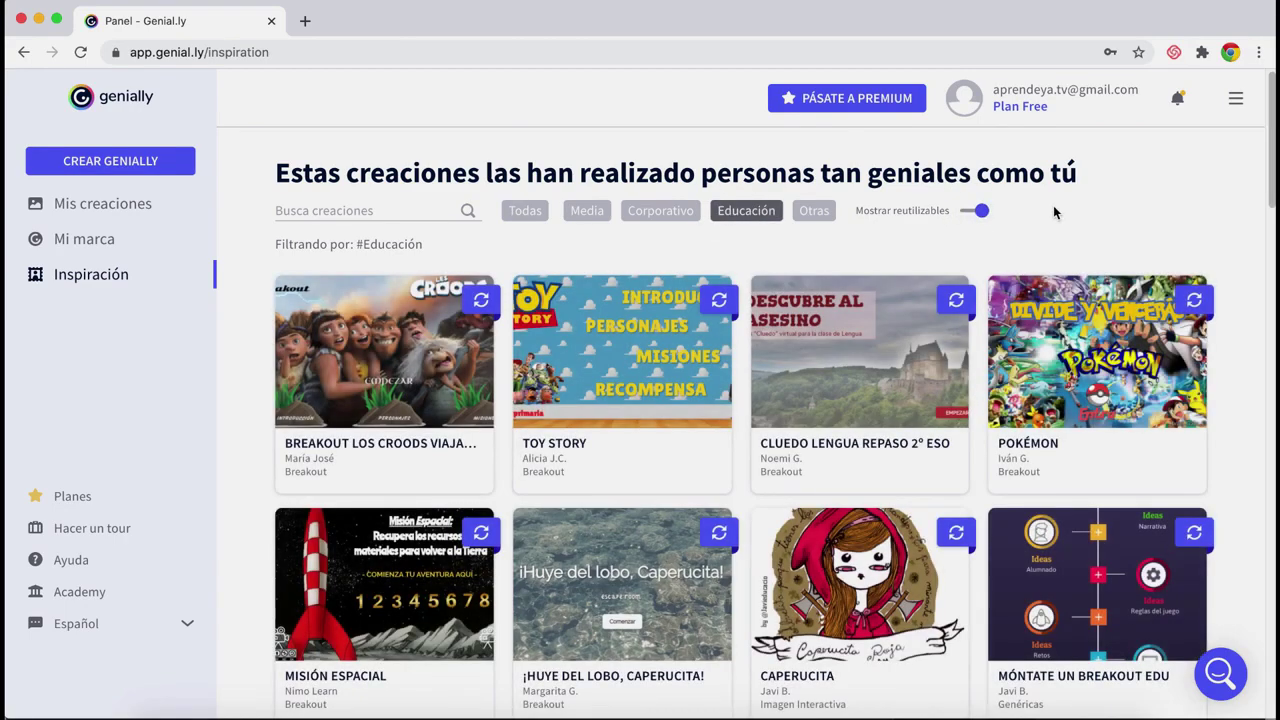
scroll(886, 468, "down", 3)
scroll(886, 463, "down", 2)
scroll(886, 463, "up", 5)
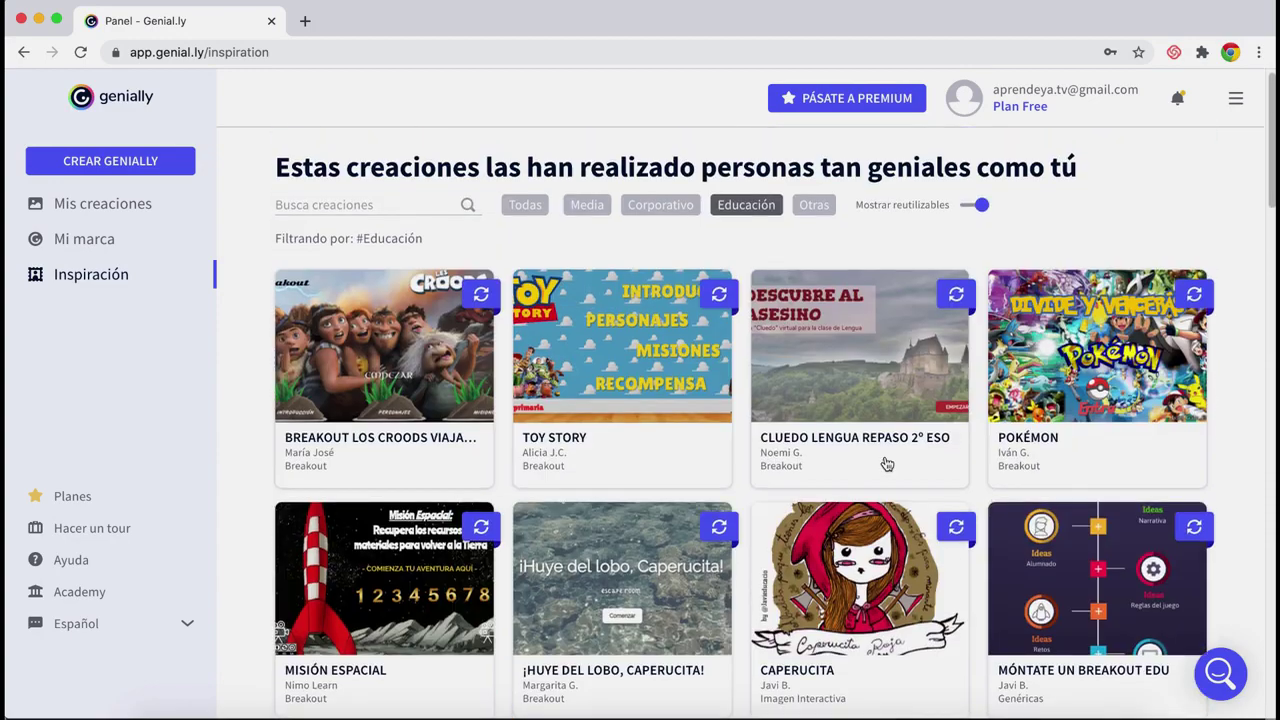
mouse_move(886, 463)
scroll(886, 463, "down", 8)
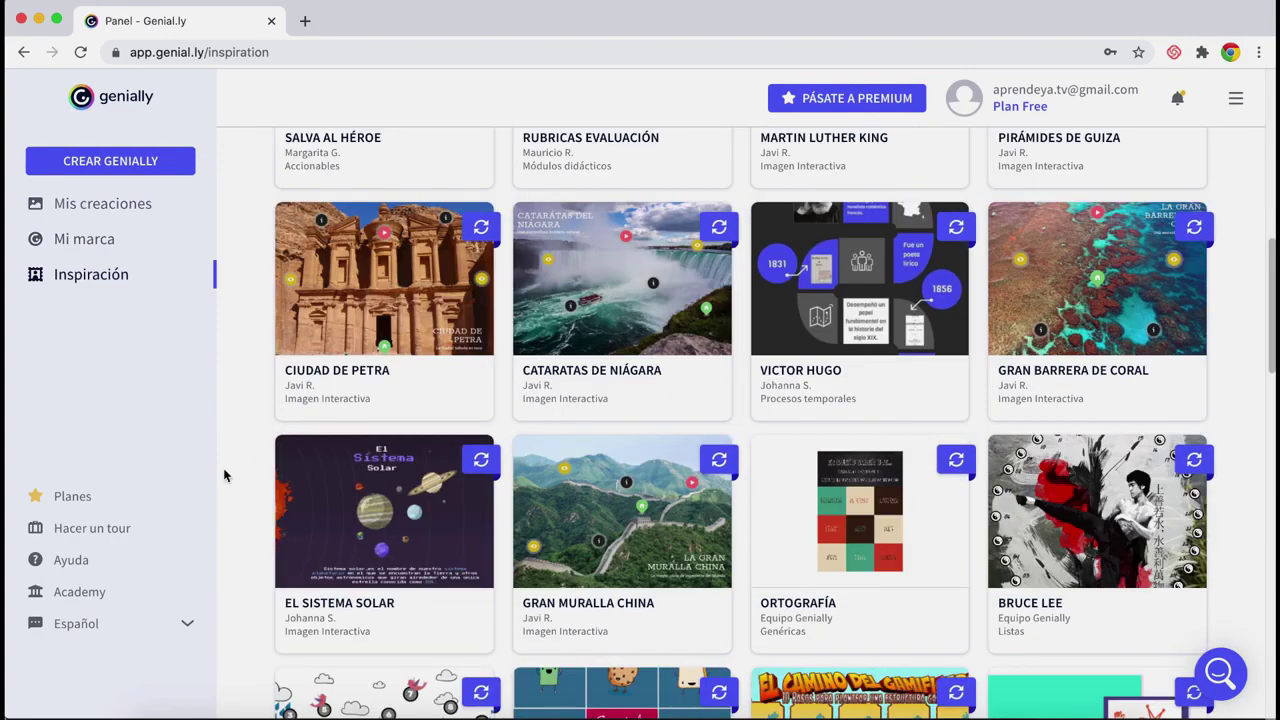
Examine the Educación subscription plans with their prices and features, and return to the Inspiración gallery
left_click(62, 500)
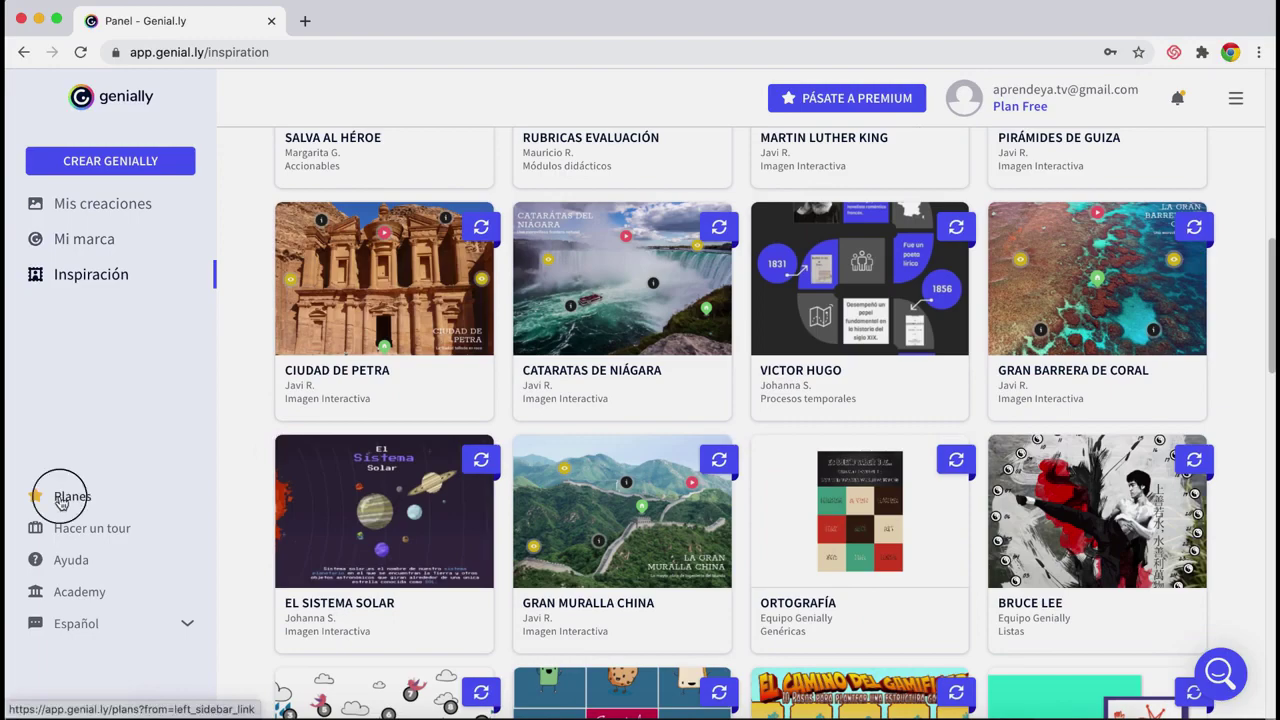
scroll(331, 482, "down", 2)
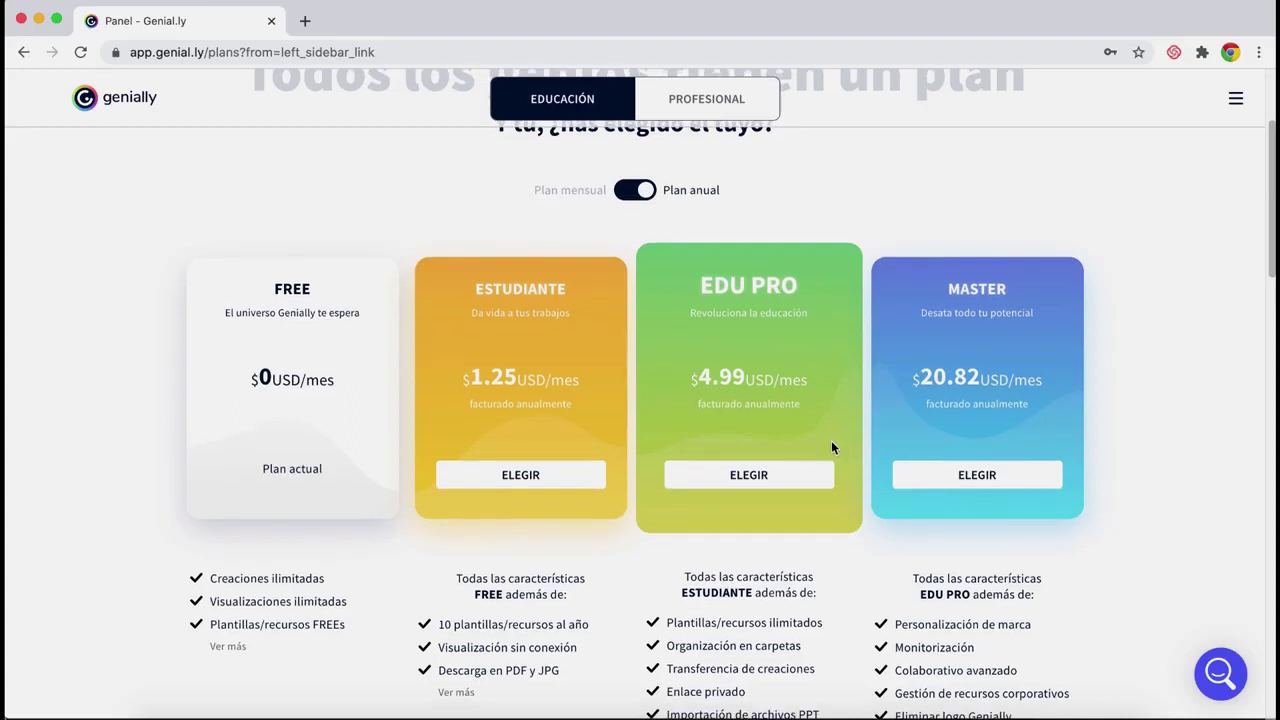
scroll(832, 442, "down", 2)
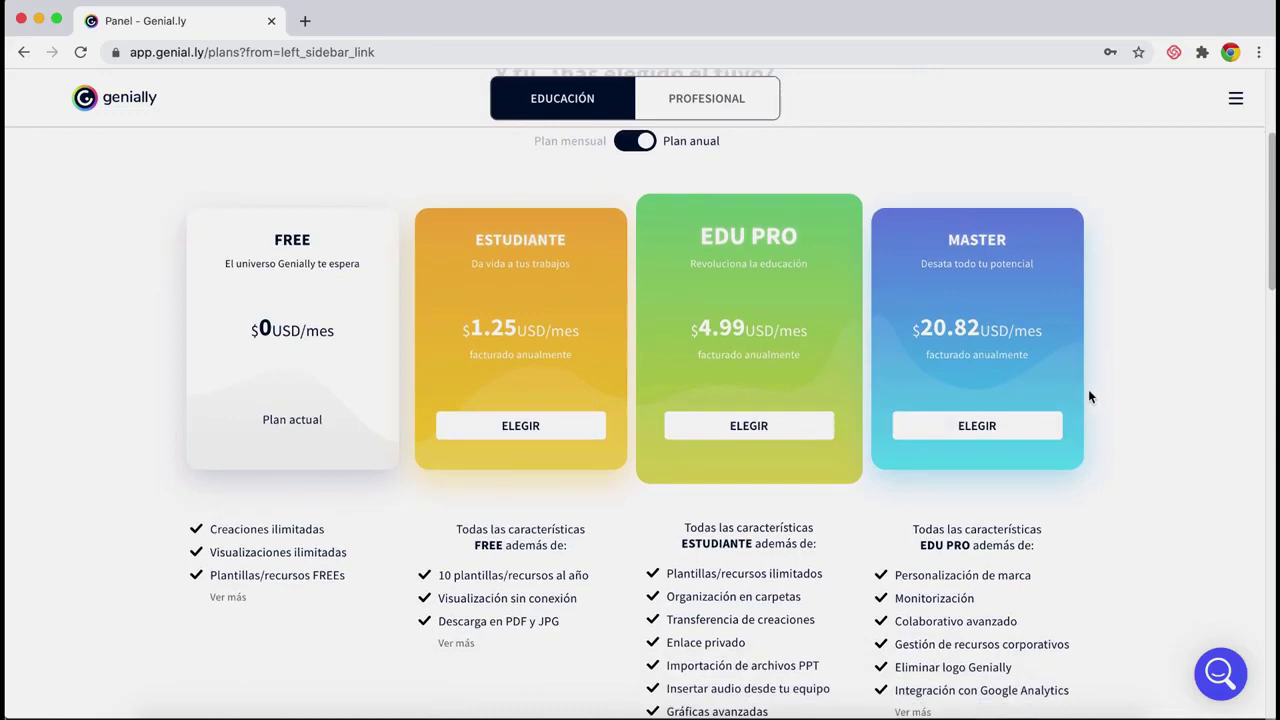
scroll(1088, 397, "down", 10)
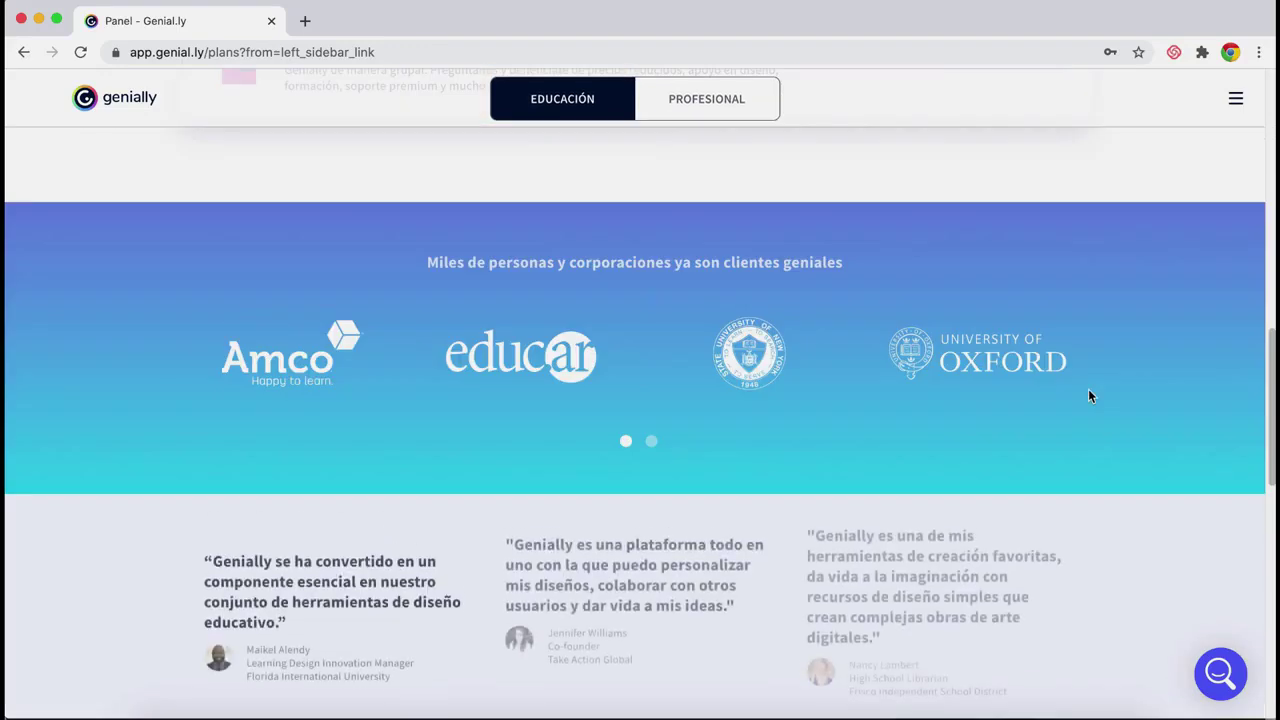
scroll(1088, 397, "up", 15)
left_click(24, 52)
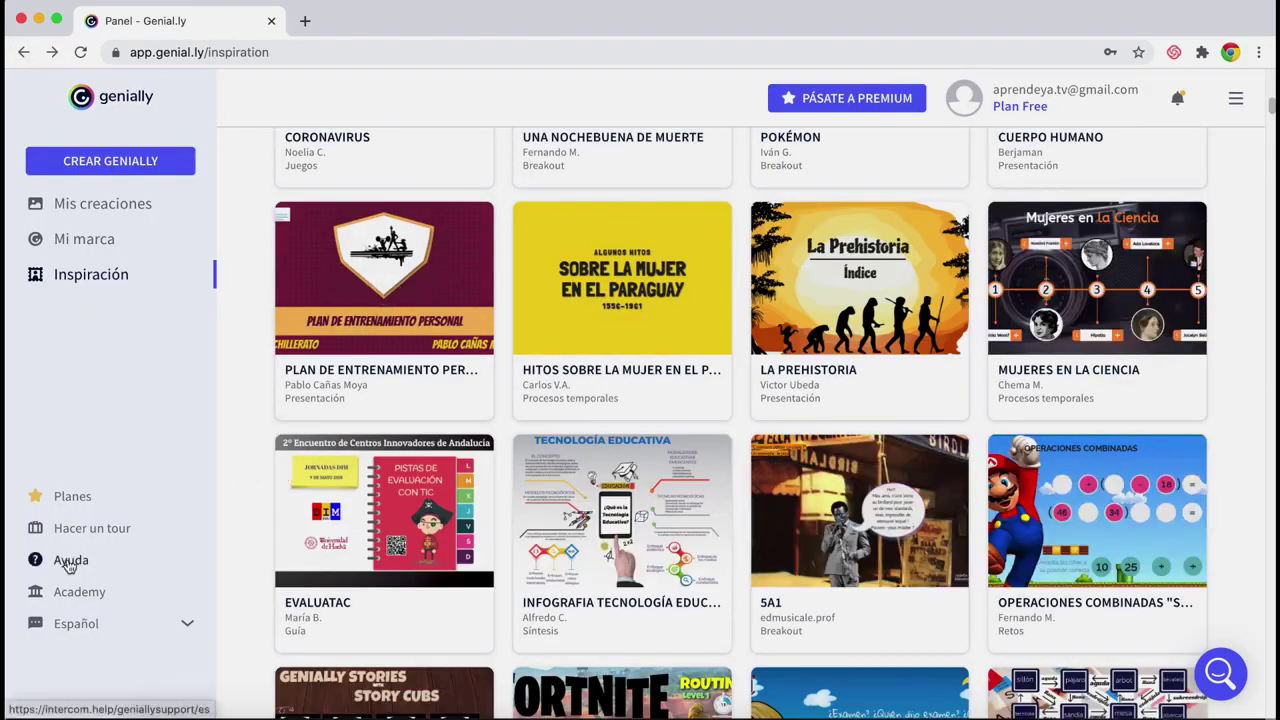
Start the guided tour of the panel and close its welcome message
left_click(92, 533)
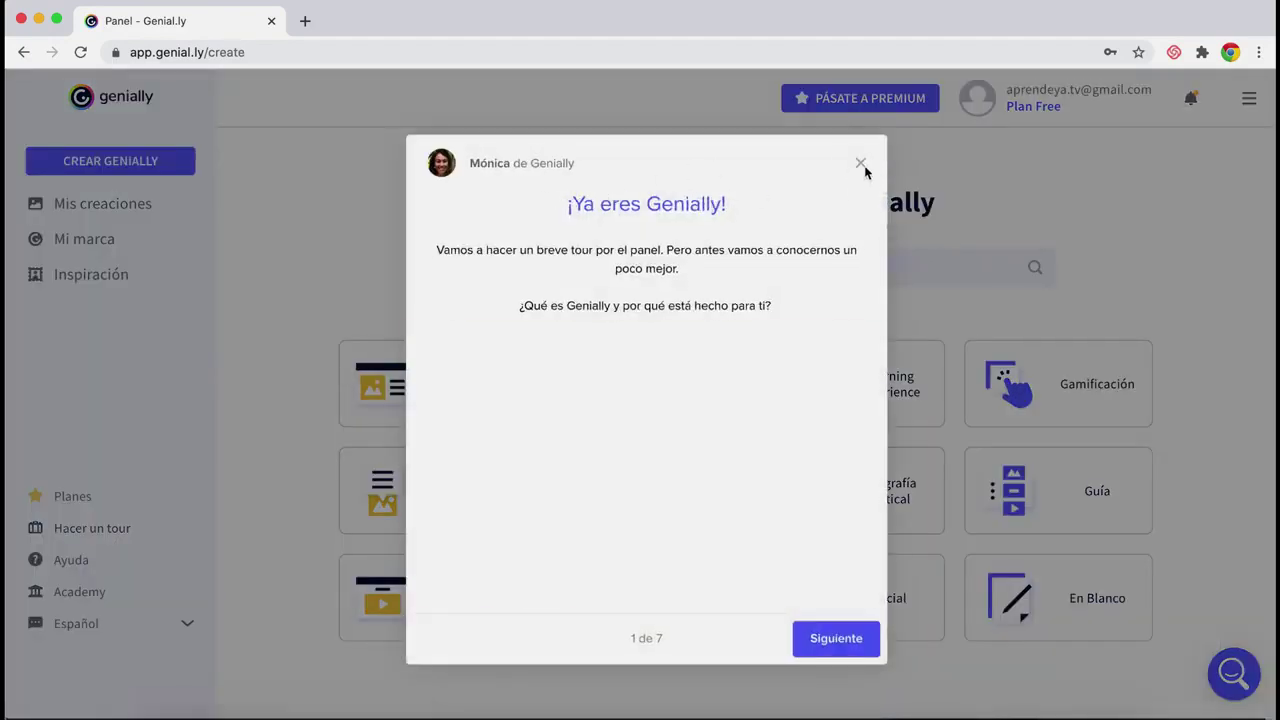
left_click(860, 164)
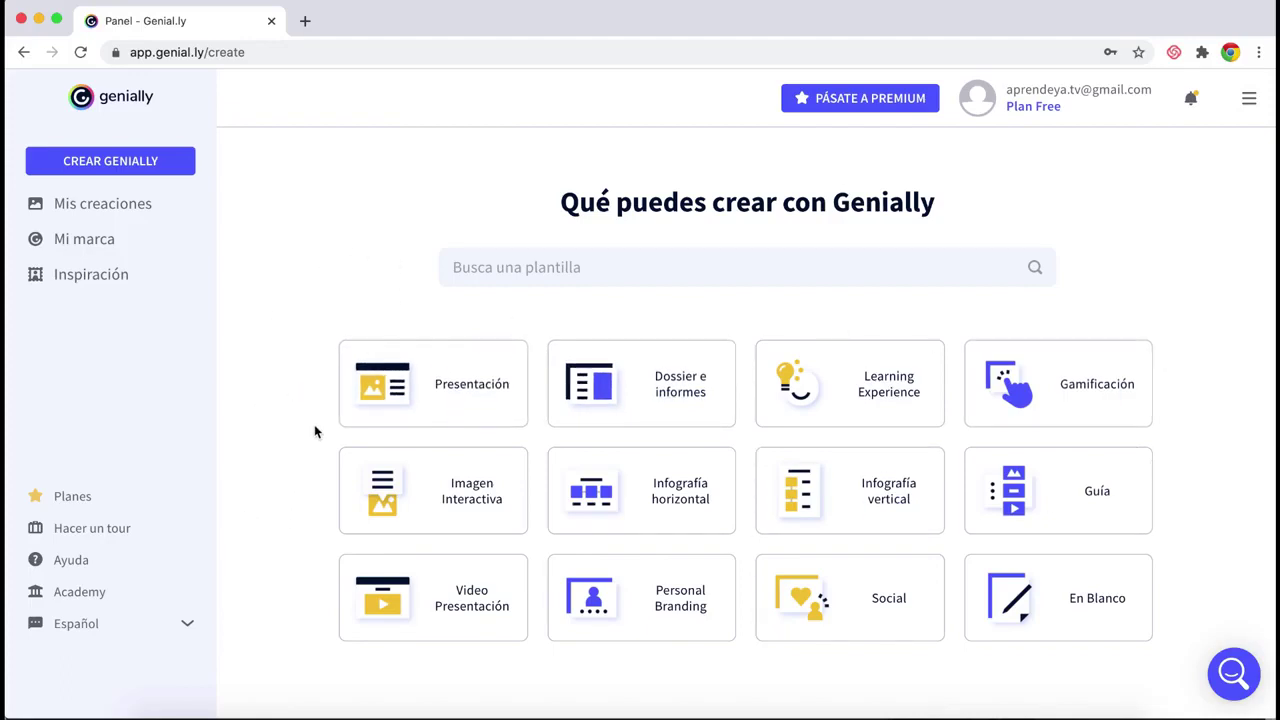
Open Genially Academy and read its introduction, highlighting part of the text about creating interactive experiences in minutes
left_click(88, 598)
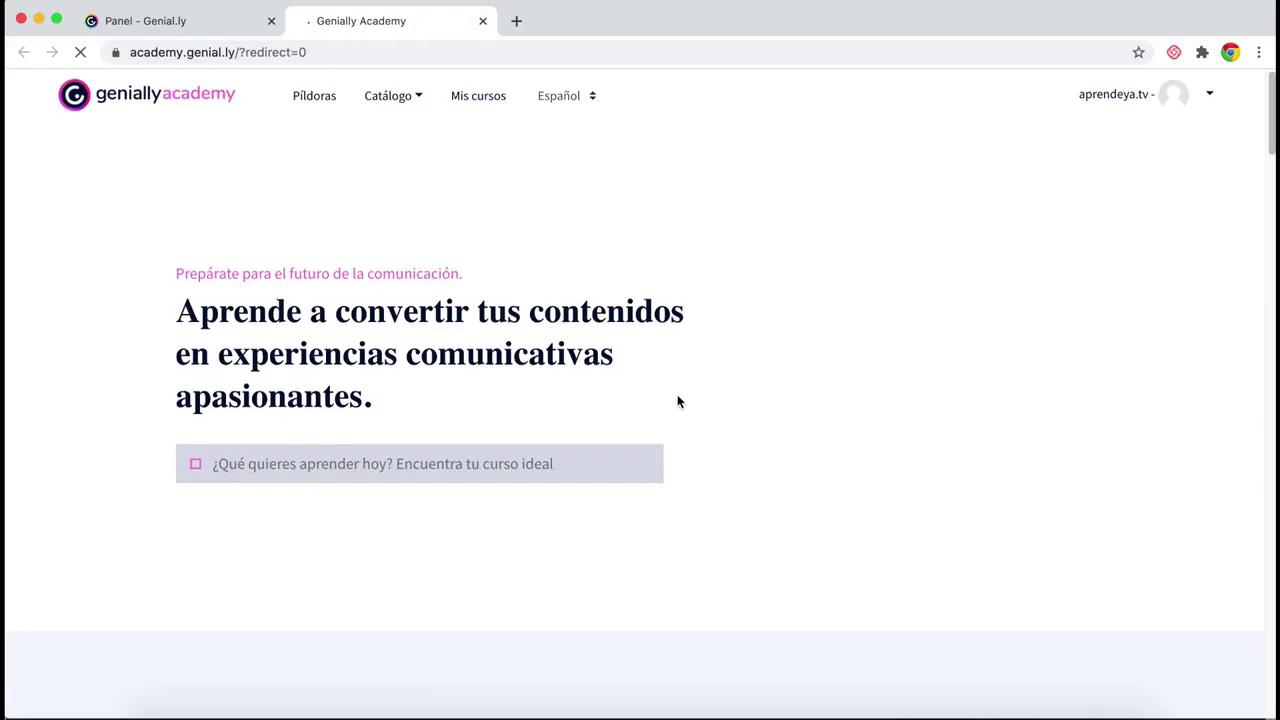
scroll(677, 401, "down", 1)
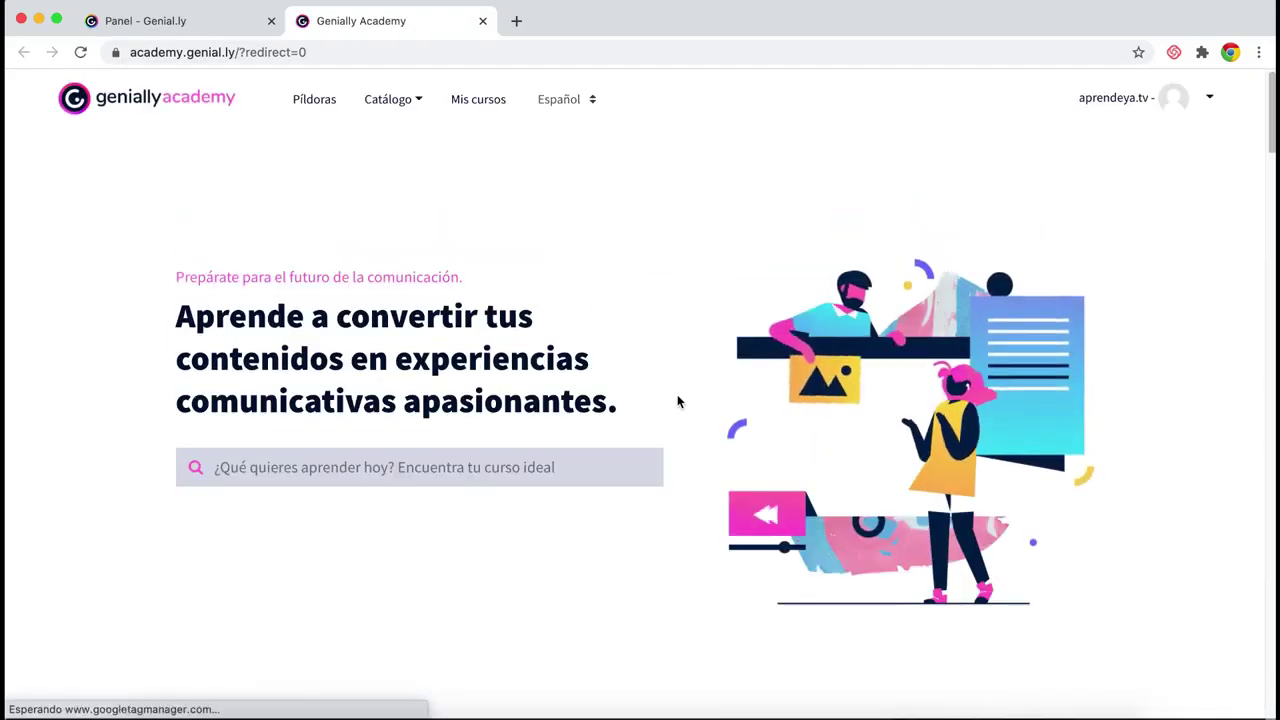
scroll(677, 401, "down", 7)
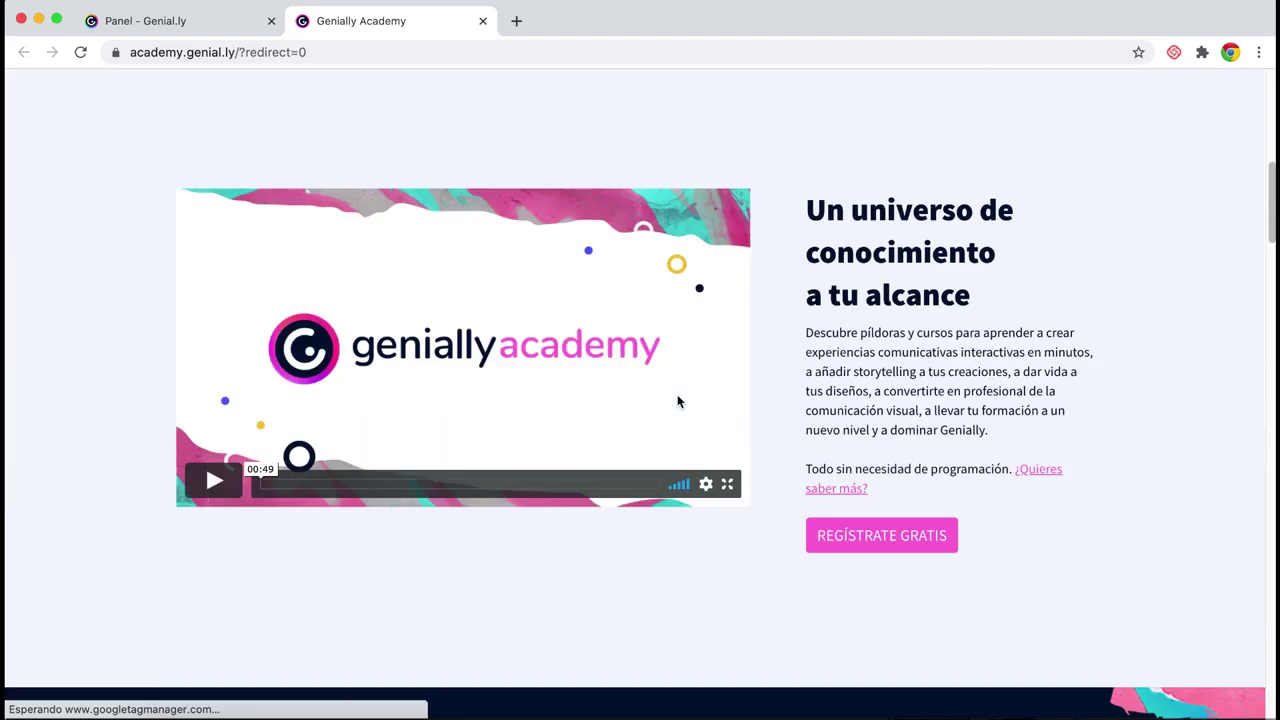
scroll(677, 401, "down", 2)
scroll(677, 401, "up", 2)
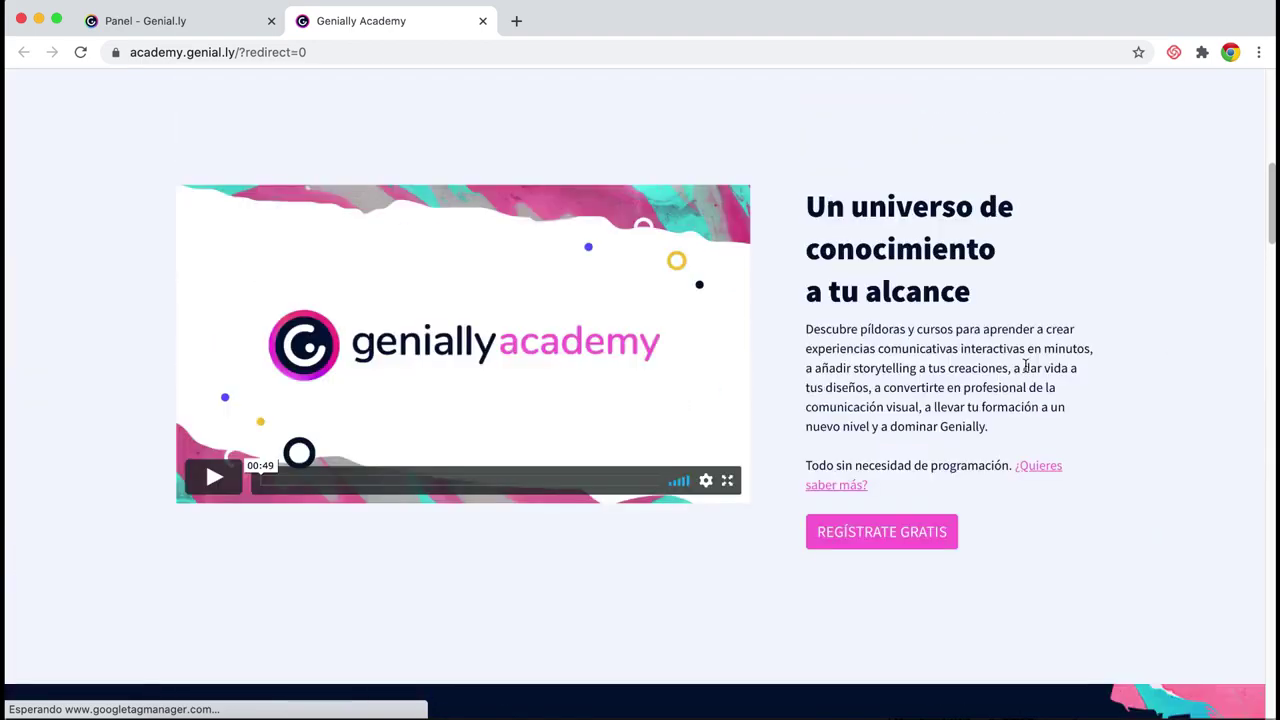
left_click_drag(947, 347, 1072, 348)
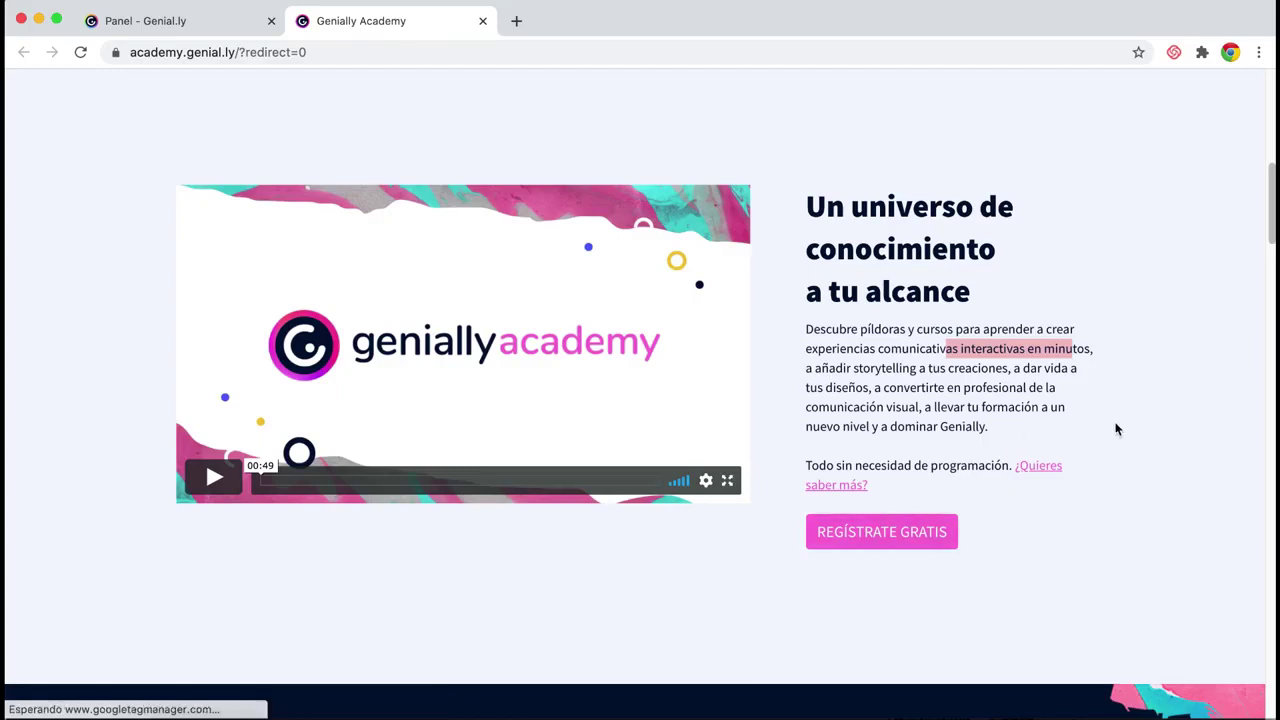
Return to the Genially panel and view the available interface languages
left_click(224, 20)
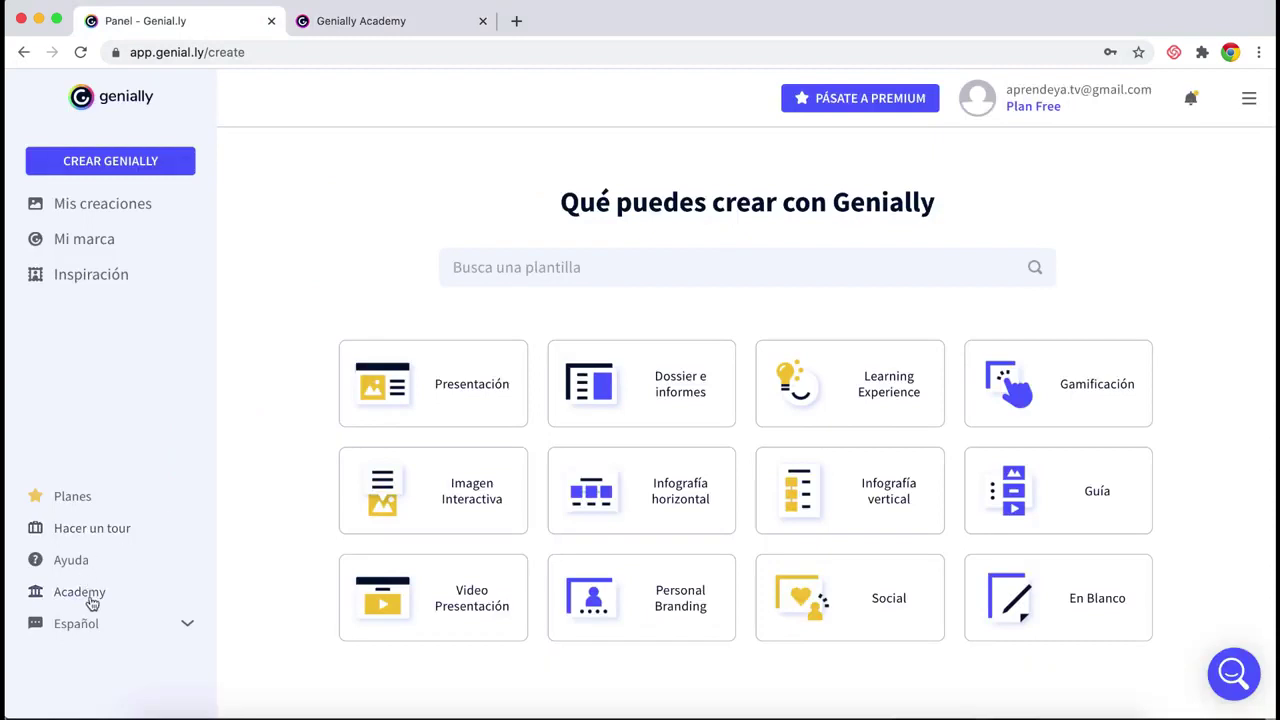
left_click(186, 623)
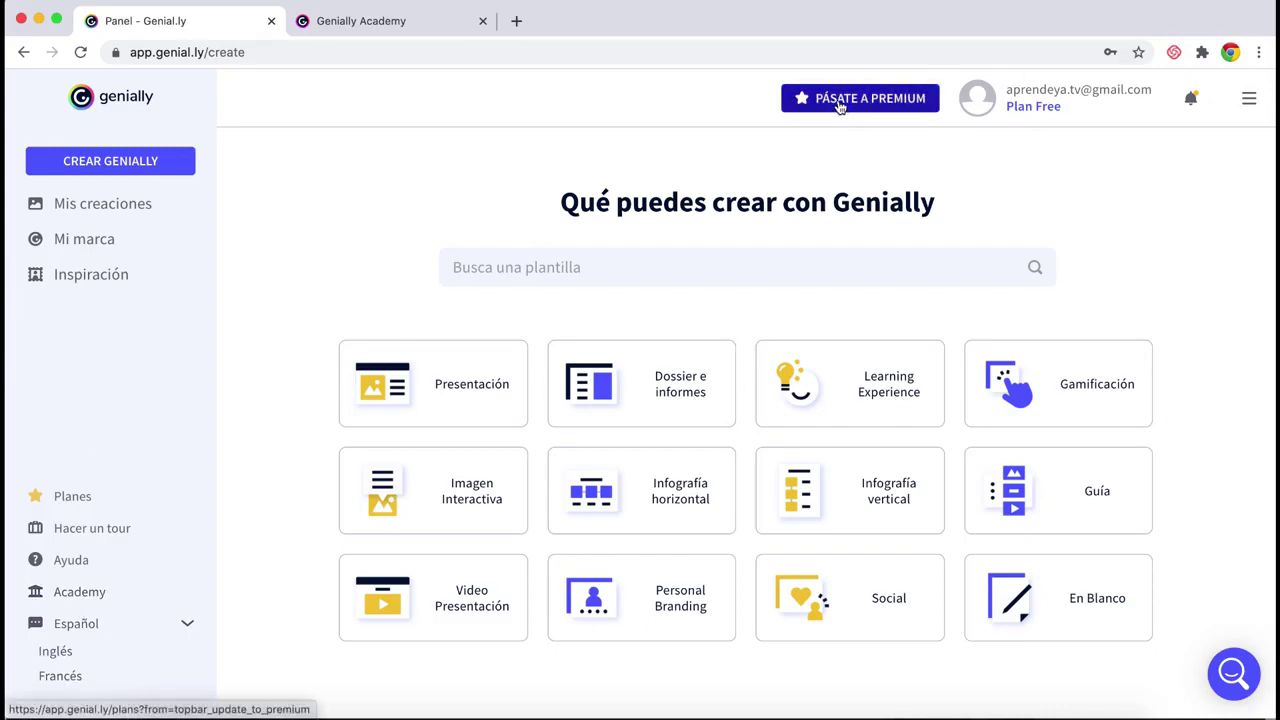
Open the account's profile settings, dismissing the tour welcome message, and choose Edu. Secundaria as the sector
left_click(977, 106)
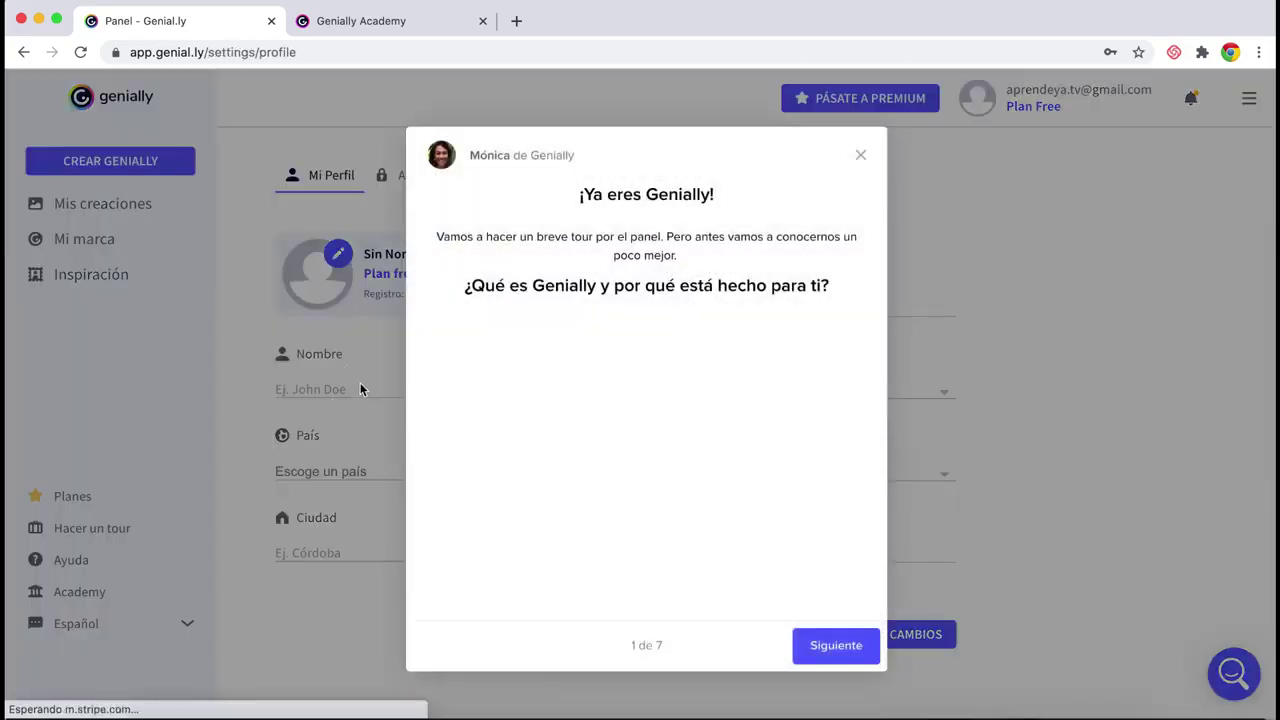
left_click(372, 385)
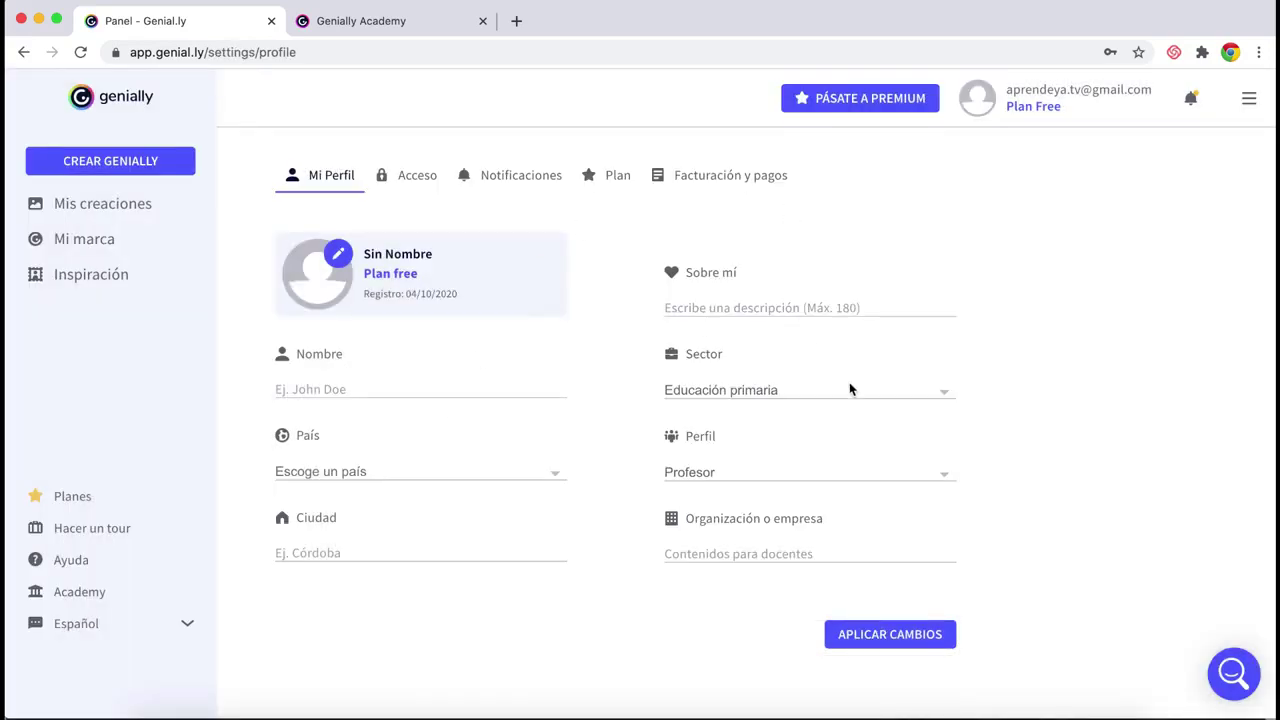
left_click(943, 393)
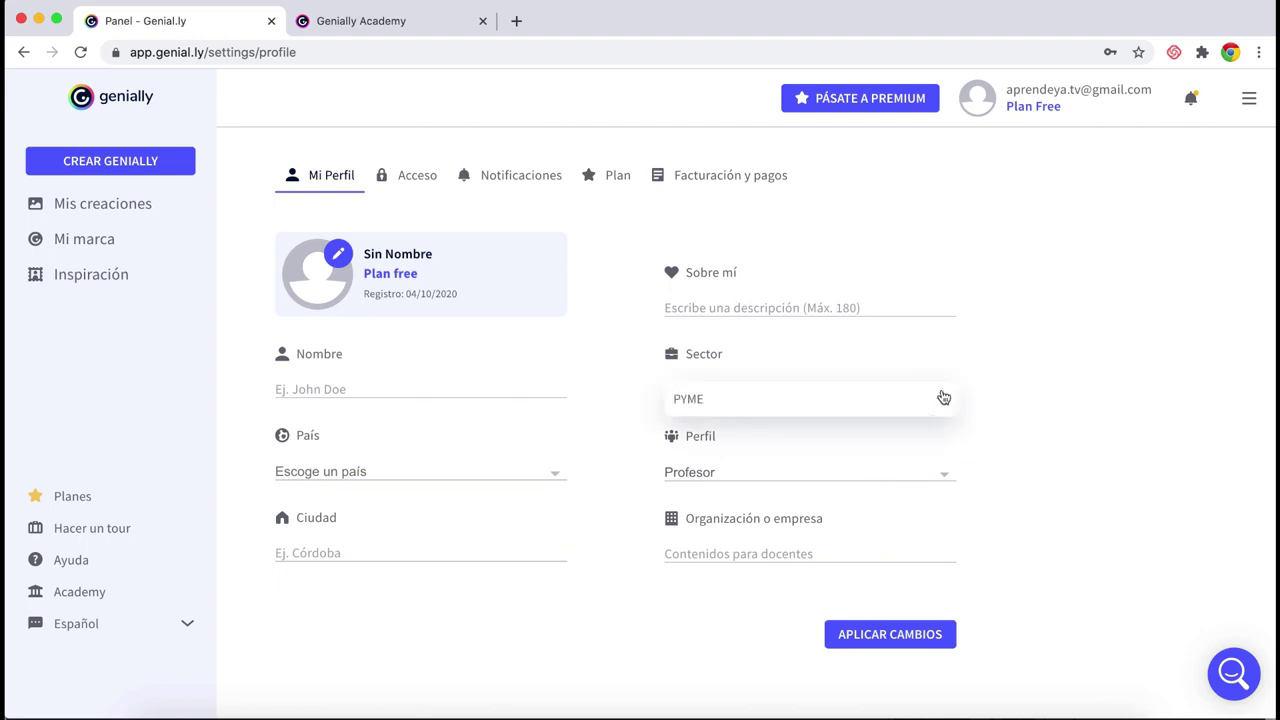
scroll(750, 620, "down", 3)
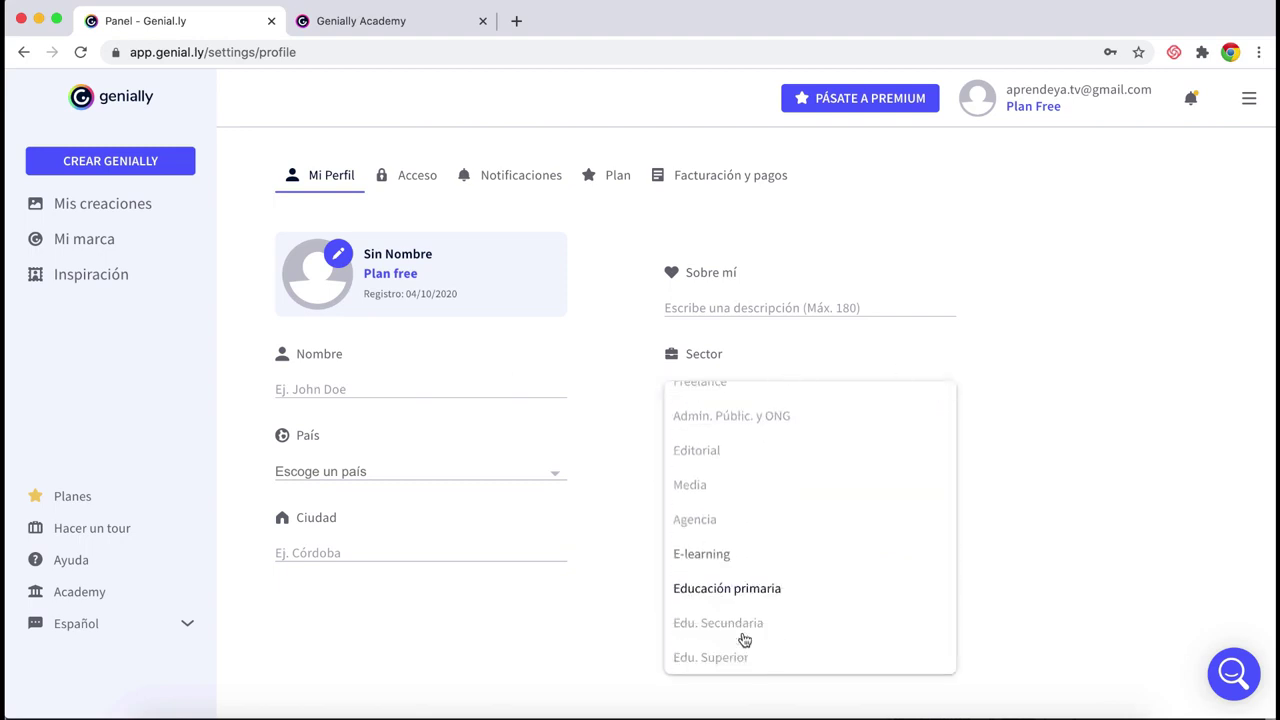
left_click(742, 630)
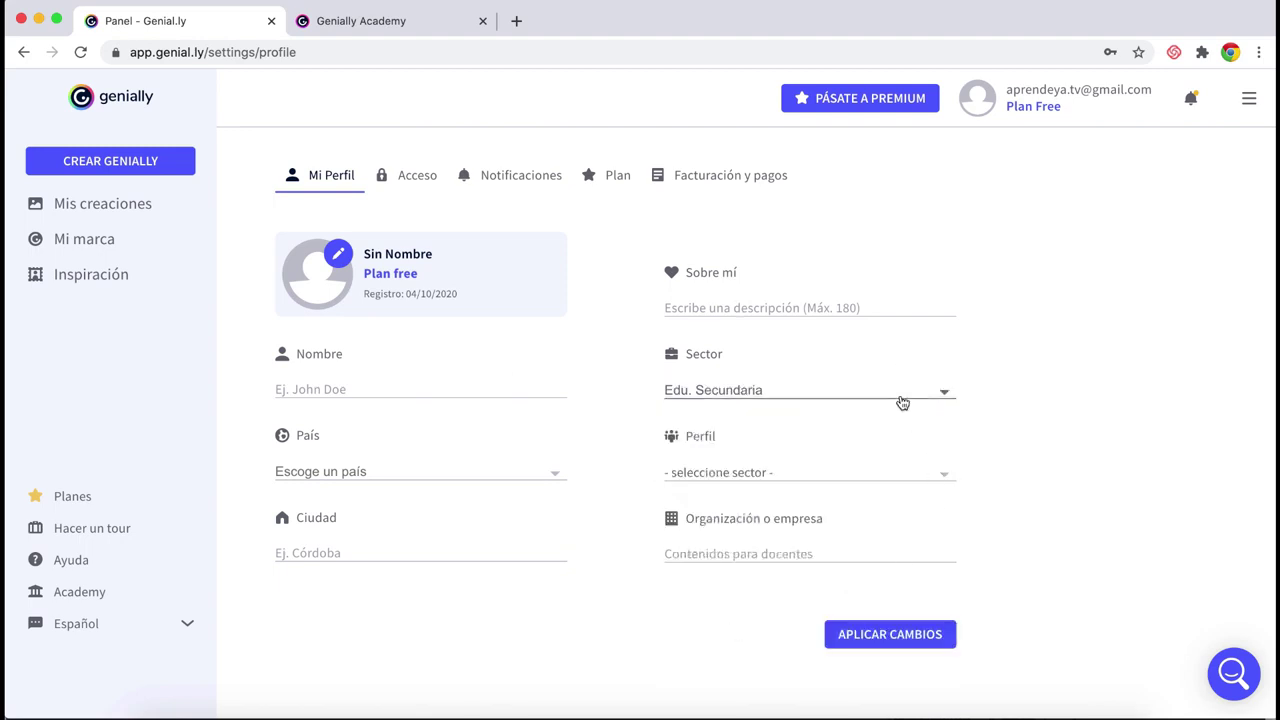
left_click(681, 308)
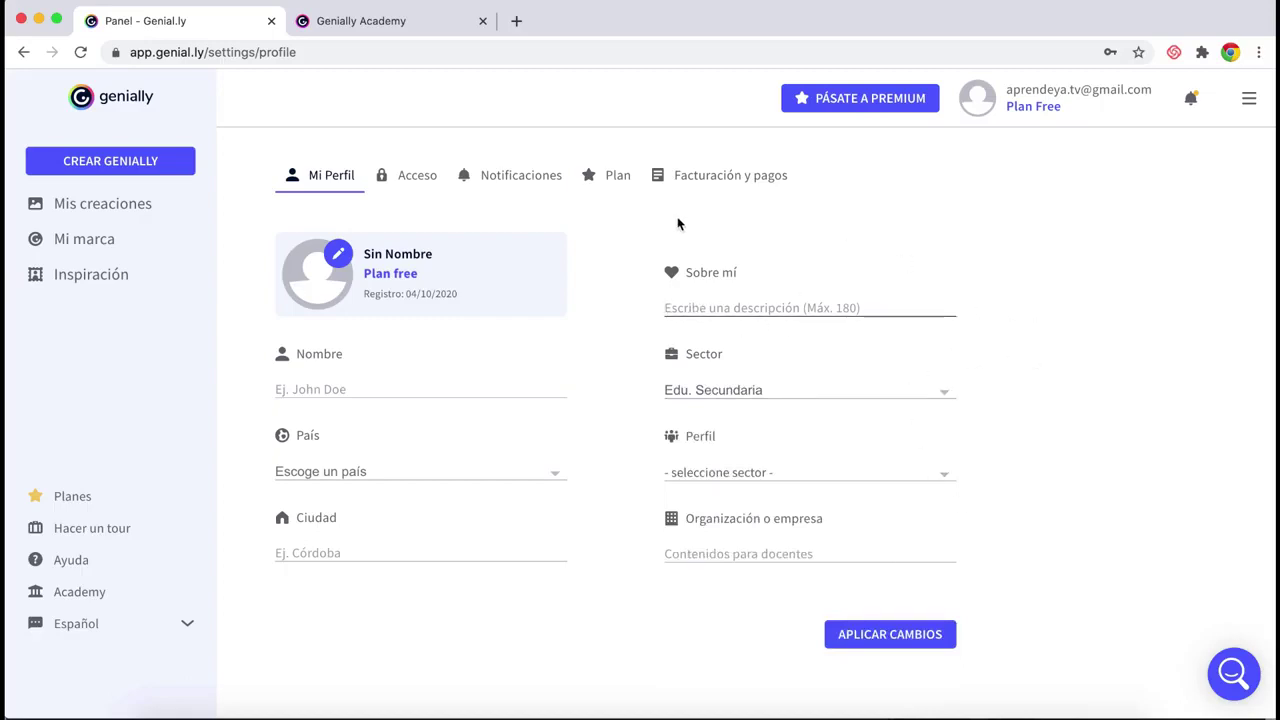
Examine the account's email notification settings and the options in the account side menu
left_click(510, 177)
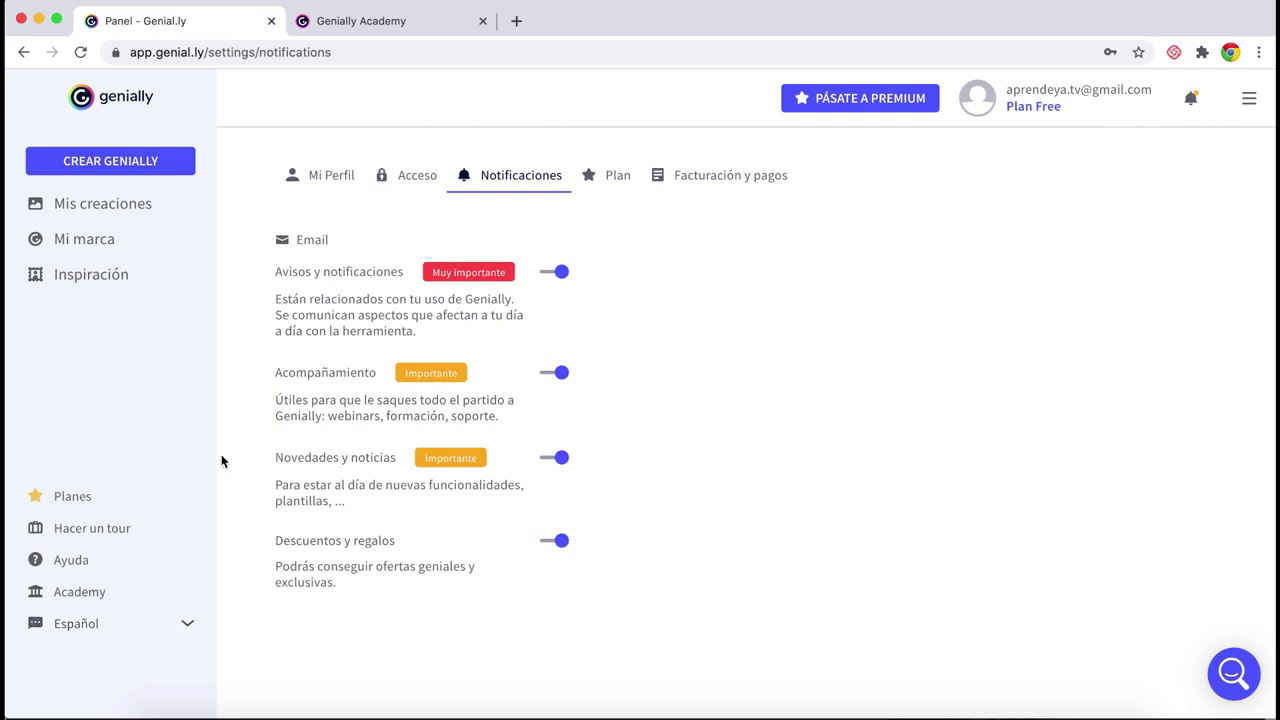
left_click(1257, 104)
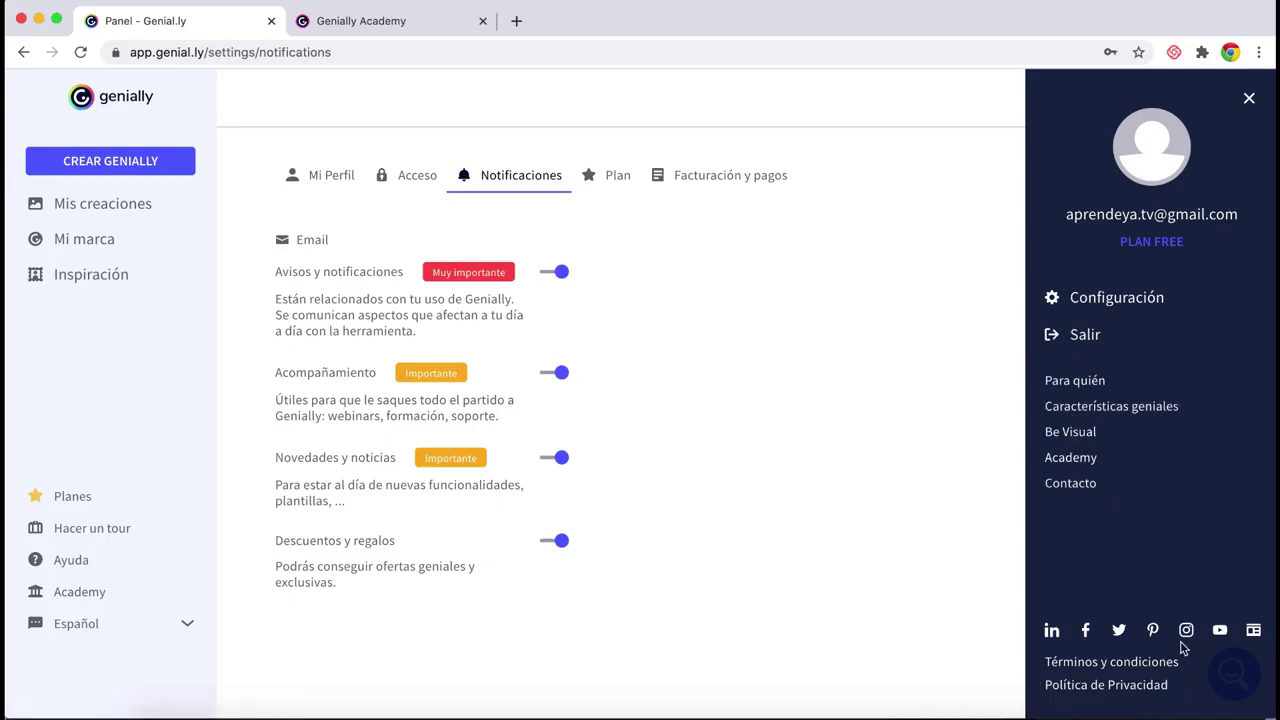
left_click(862, 376)
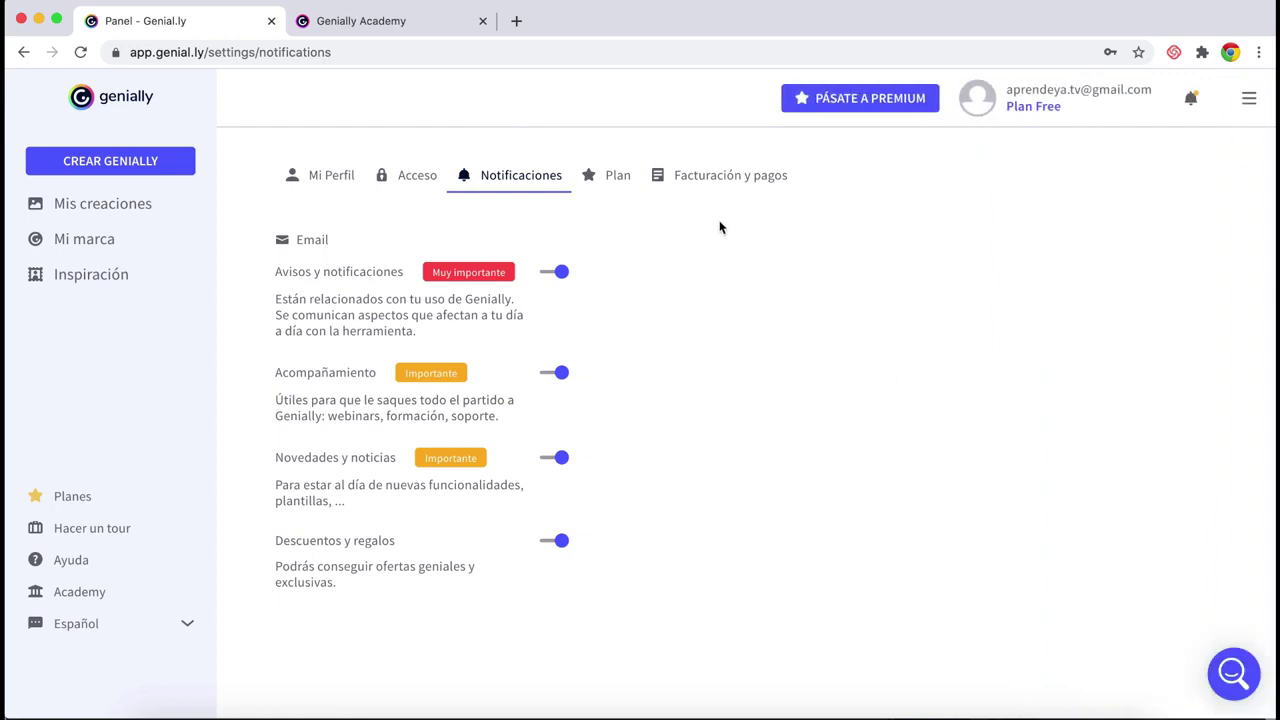
Revisit the Inspiración gallery and start the guided tour of the panel again
left_click(91, 282)
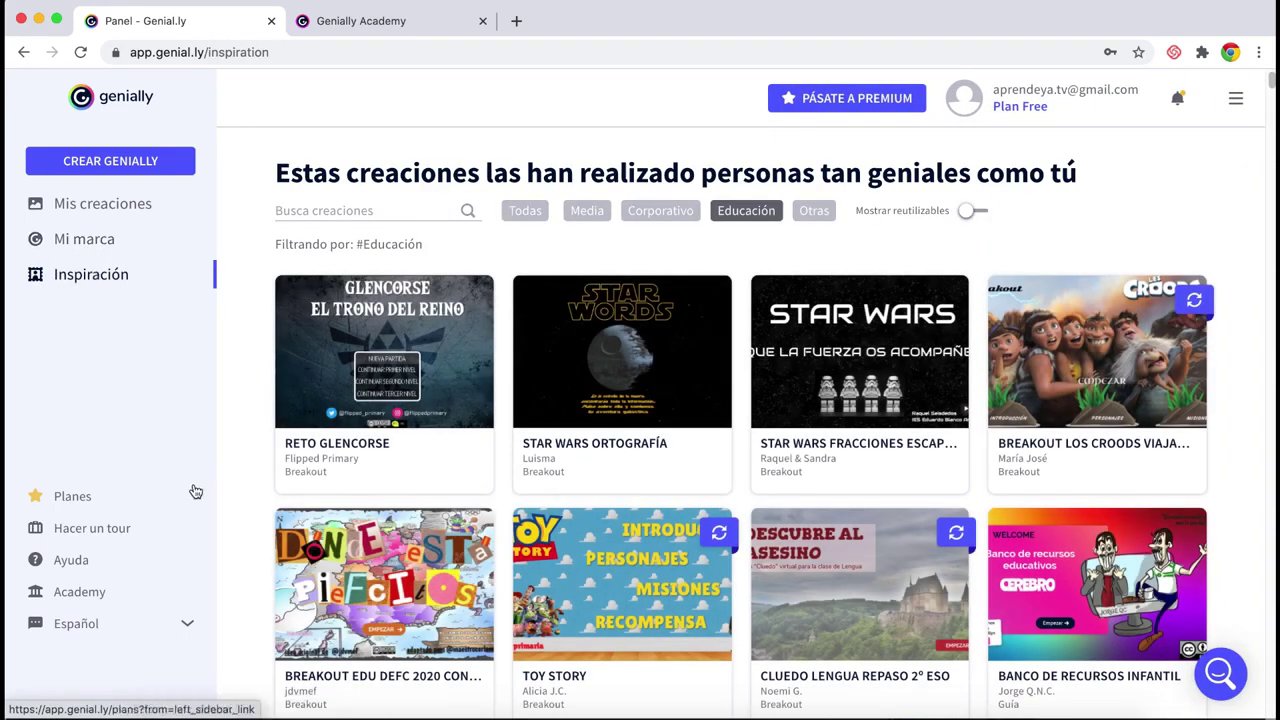
left_click(118, 533)
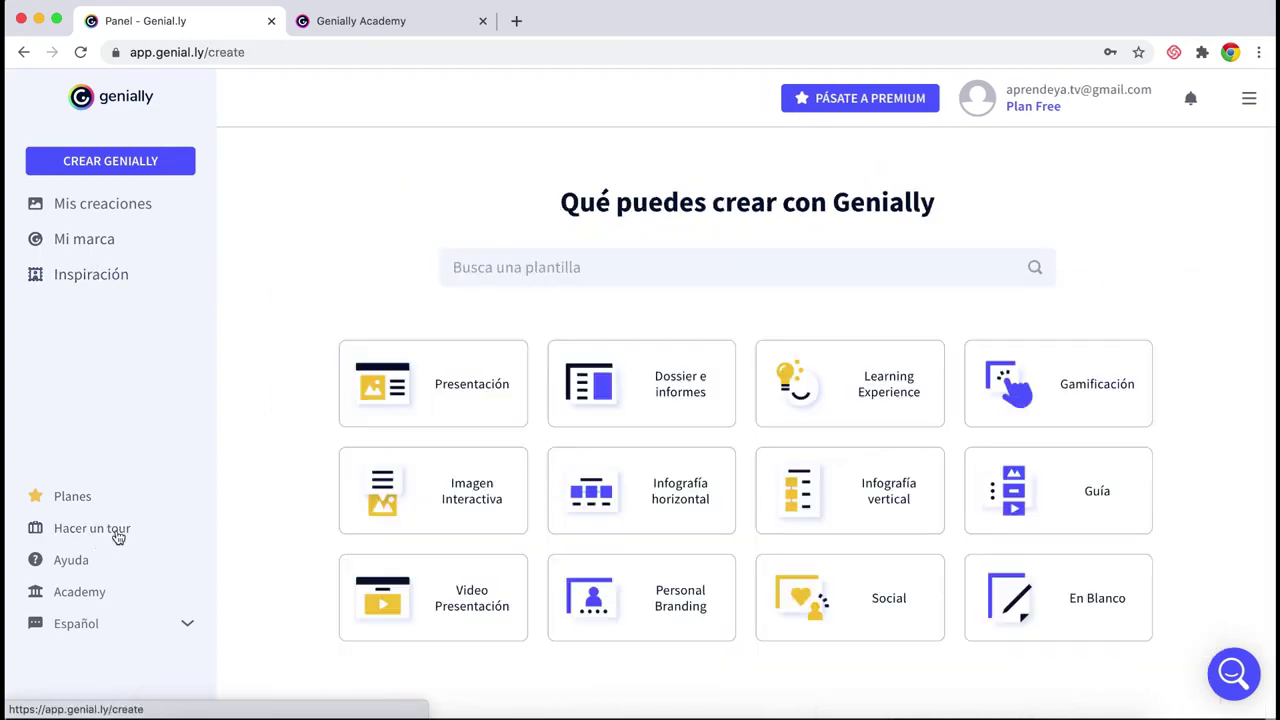